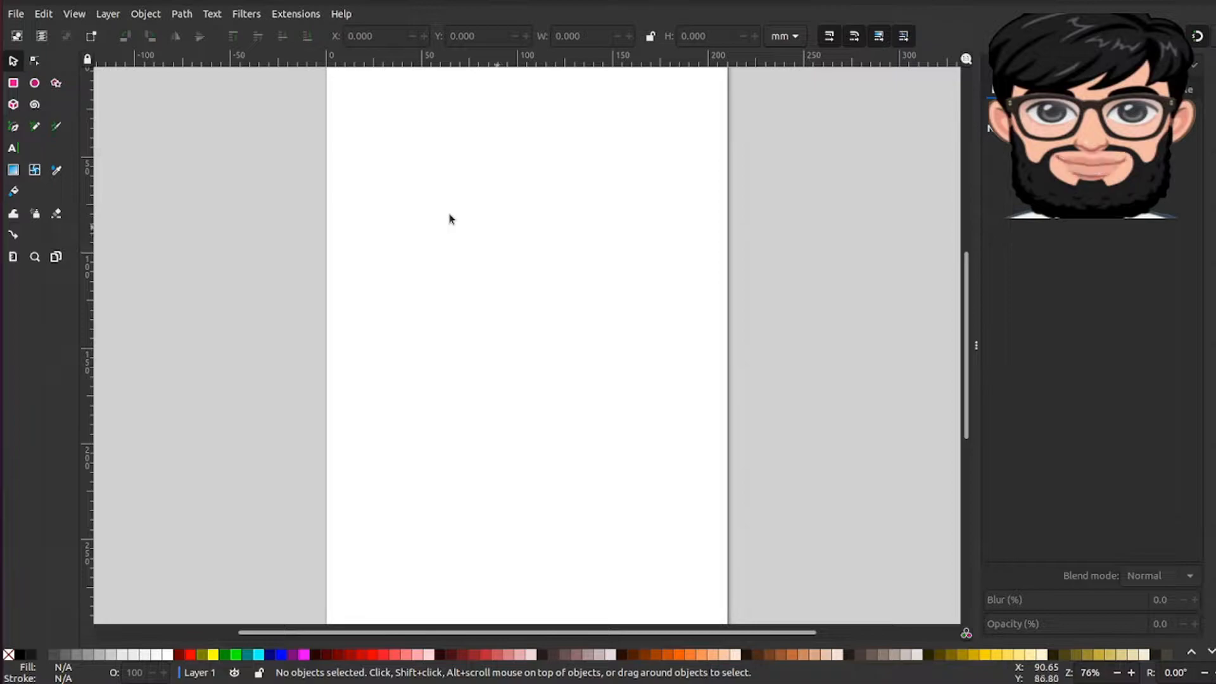
Step: Draw a rectangle about 57 × 70 mm in the page's upper middle and a second one about 48 × 17 mm above it
scroll(403, 301, up, 2)
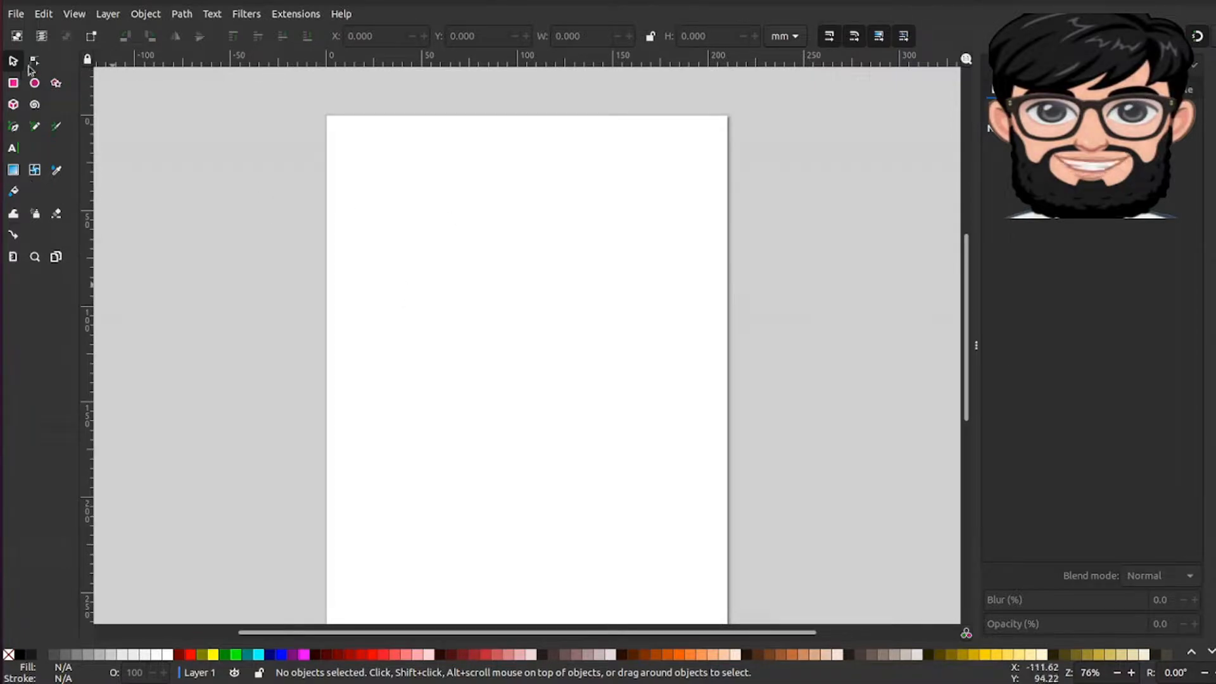
key(r)
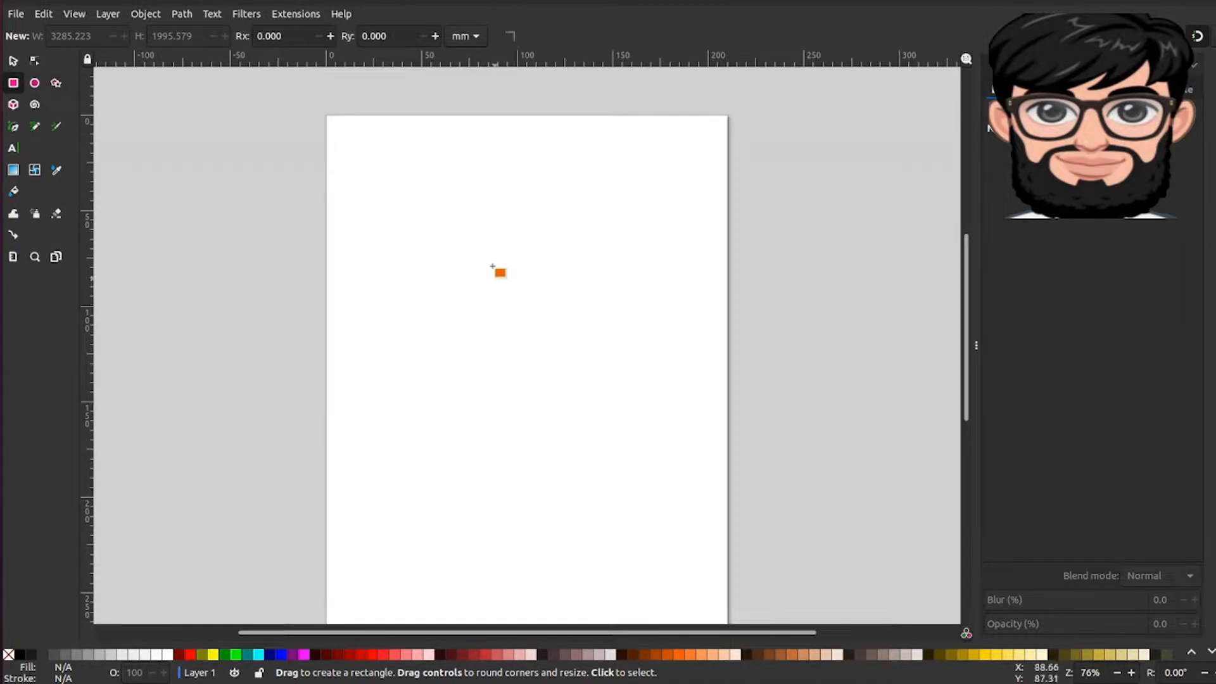
drag(484, 244, 593, 377)
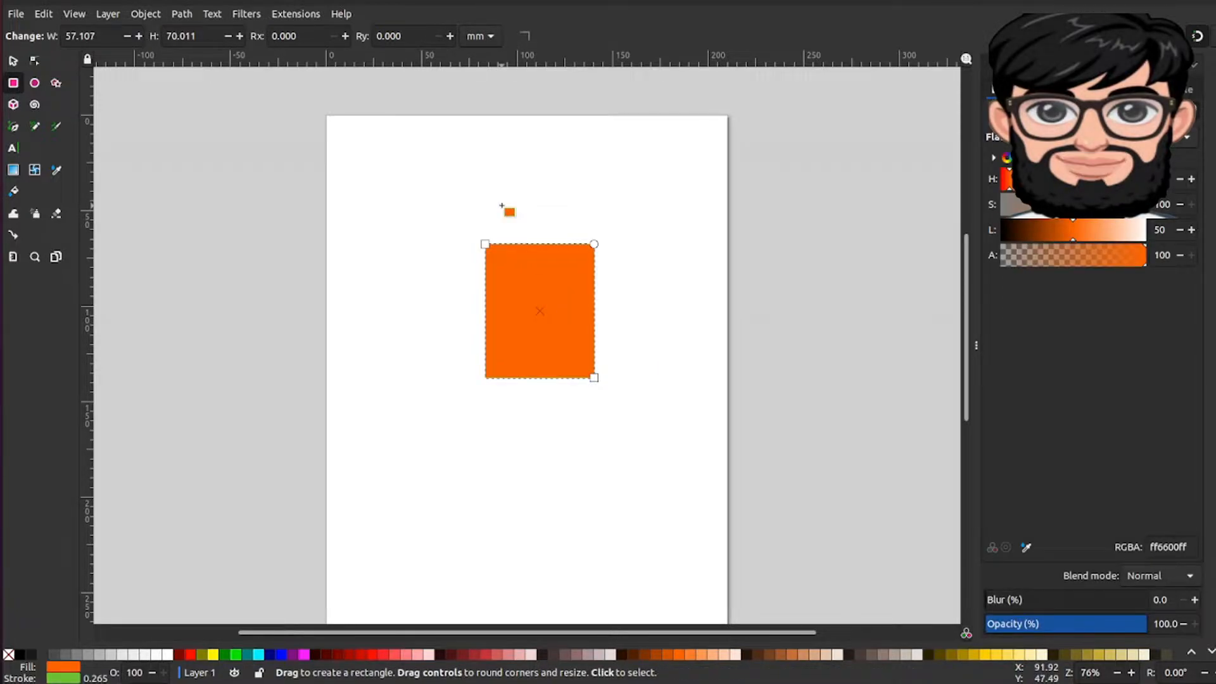
drag(503, 143, 595, 176)
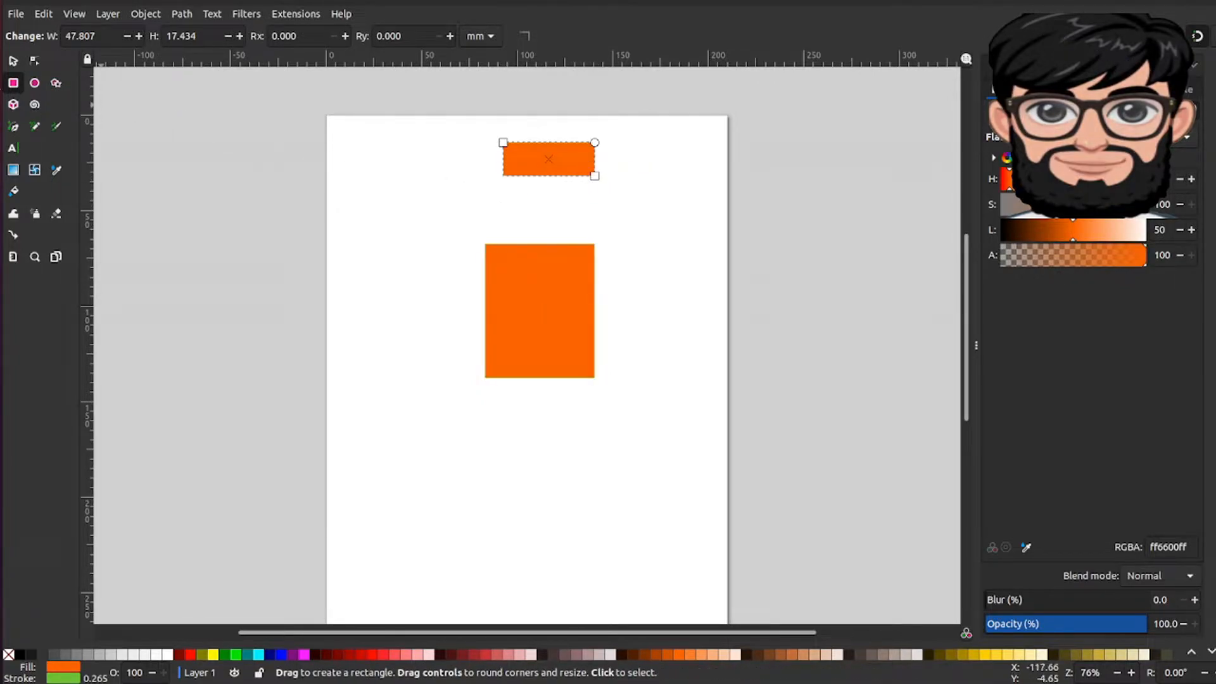
Step: Draw two more rectangles on the page's left side, one about 42 × 65 mm and one about 41 × 22 mm above it
click(35, 83)
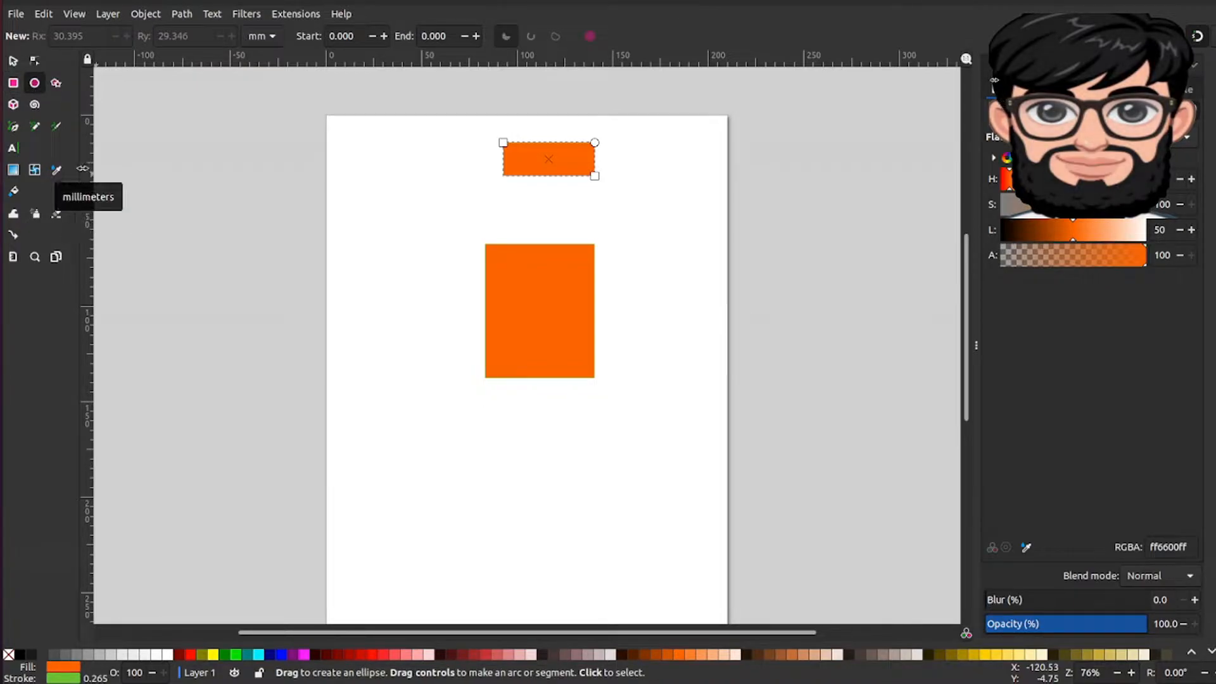
key(r)
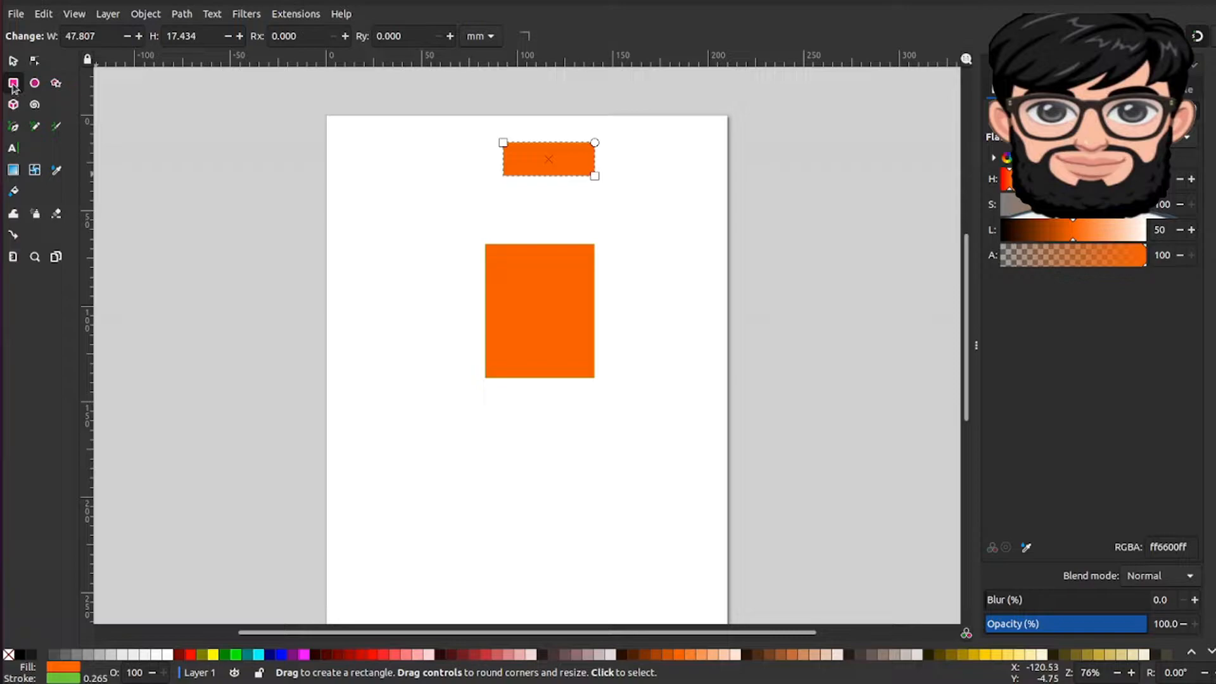
drag(361, 205, 442, 328)
drag(347, 134, 425, 176)
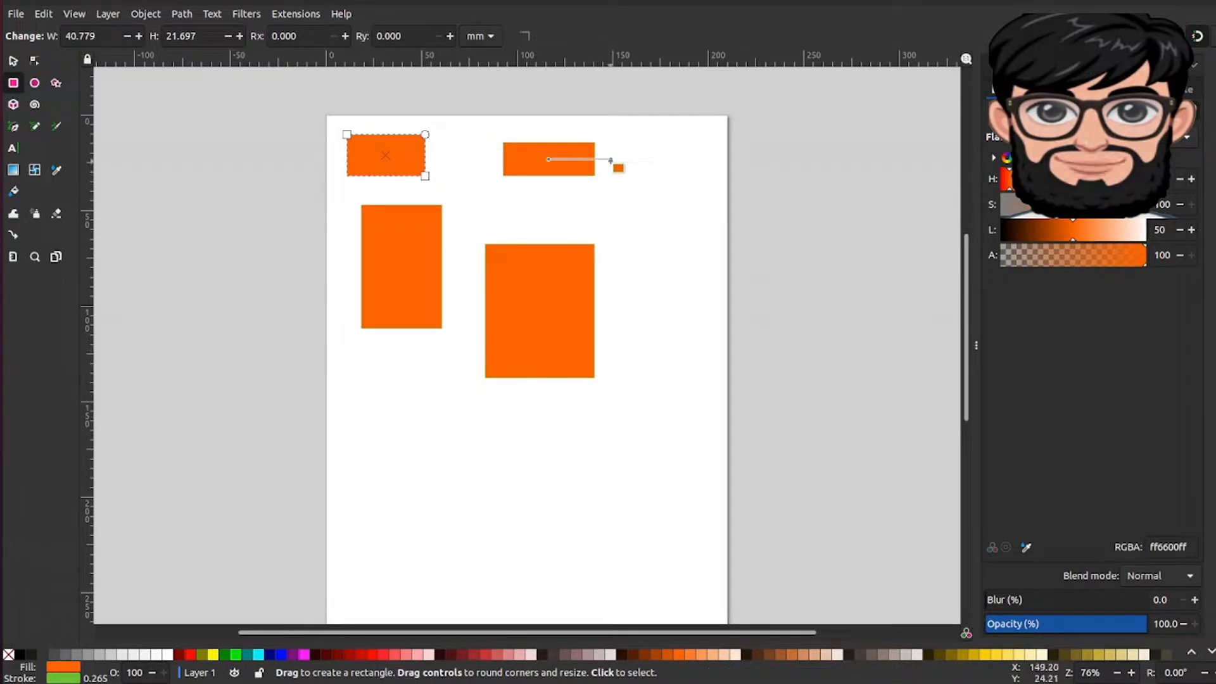
Step: Fill the small top-left rectangle red from the palette
click(236, 654)
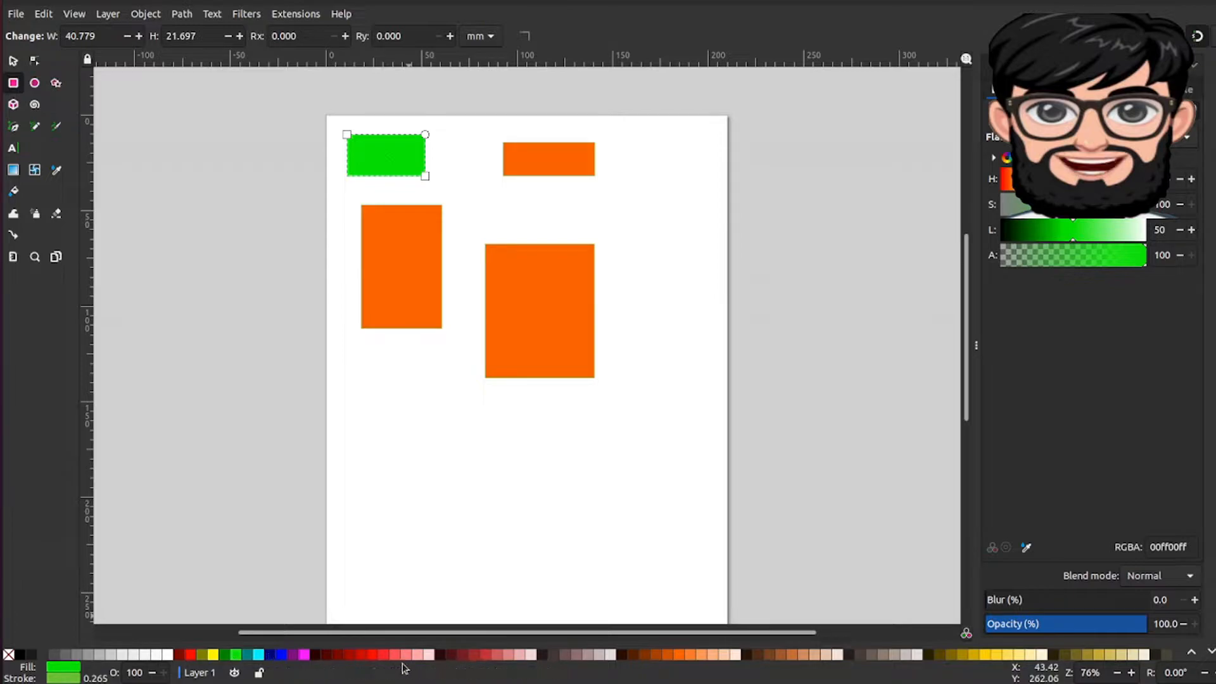
click(418, 654)
click(384, 656)
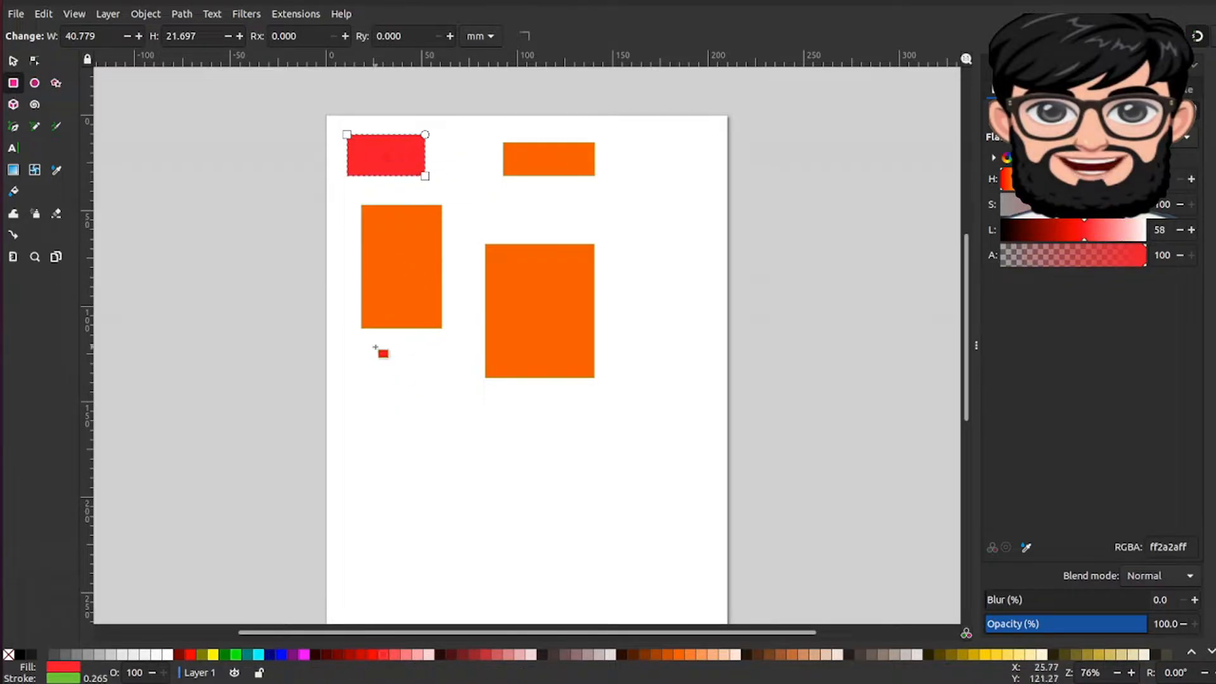
drag(408, 656, 402, 278)
Step: Fill the tall left rectangle and the large middle rectangle light gray
click(399, 264)
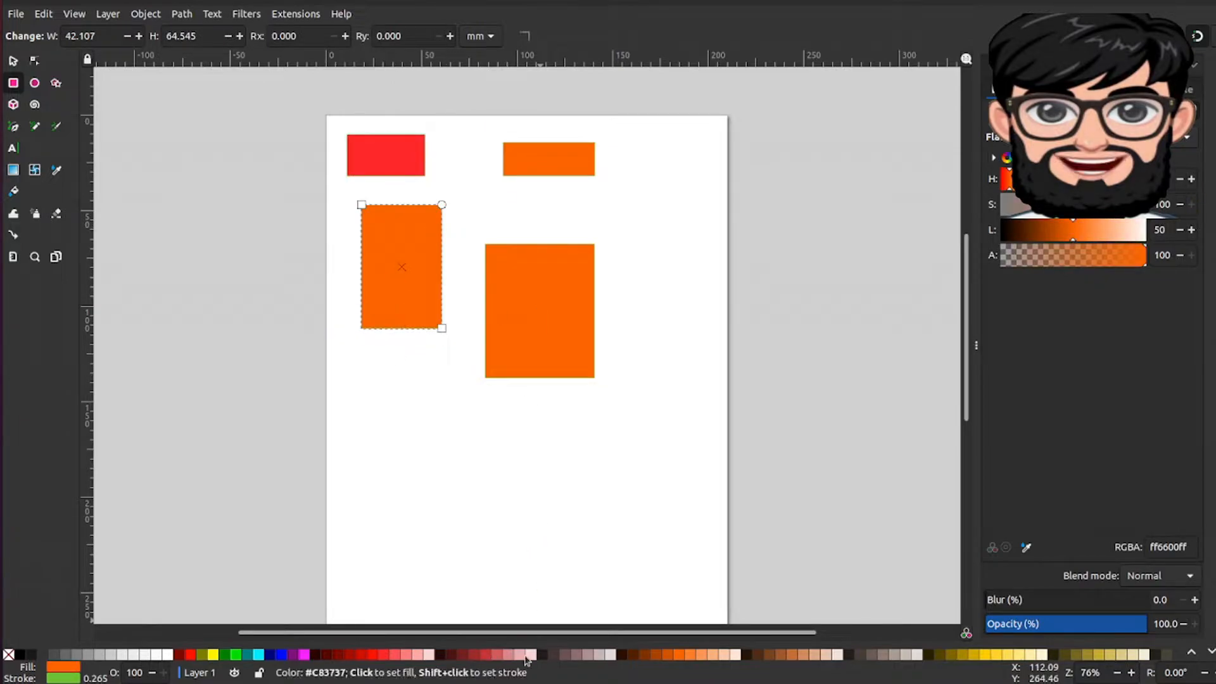
click(494, 655)
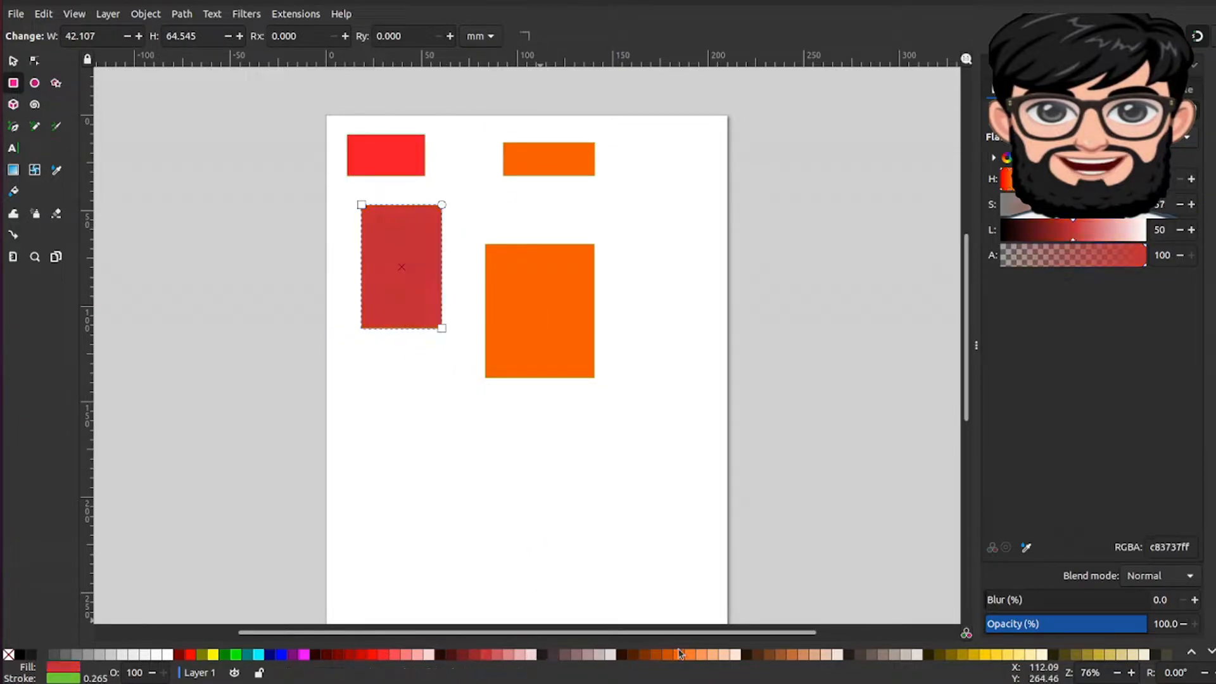
click(544, 317)
shift+click(416, 266)
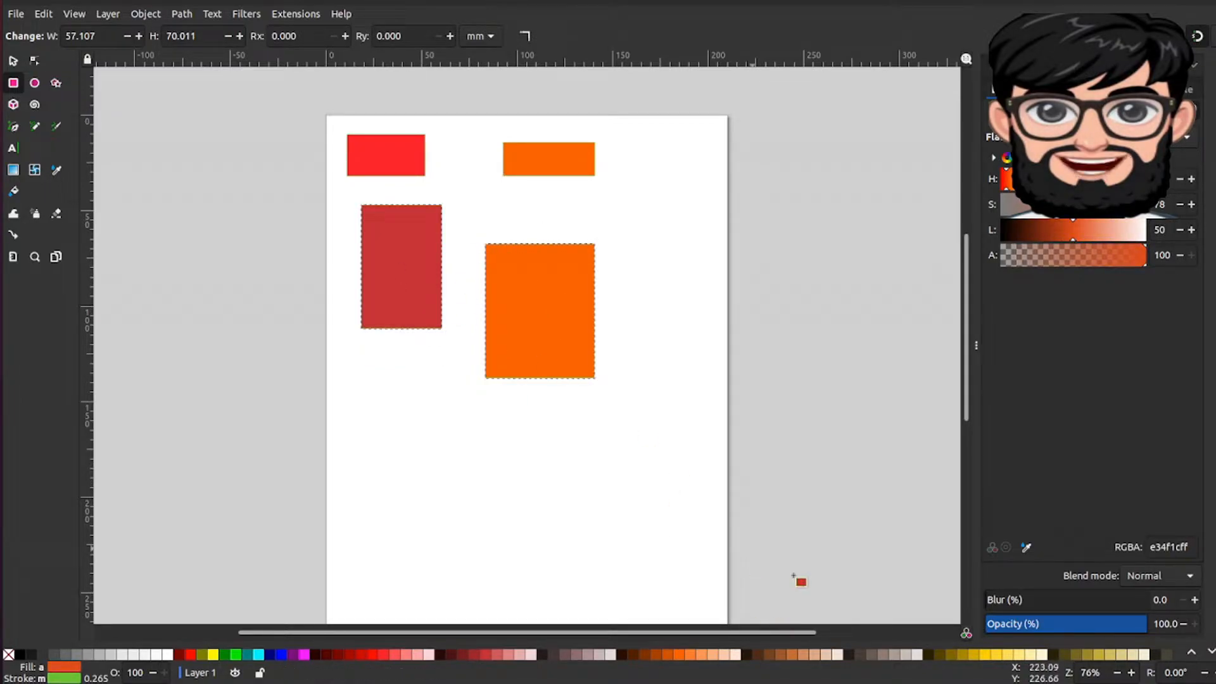
click(911, 655)
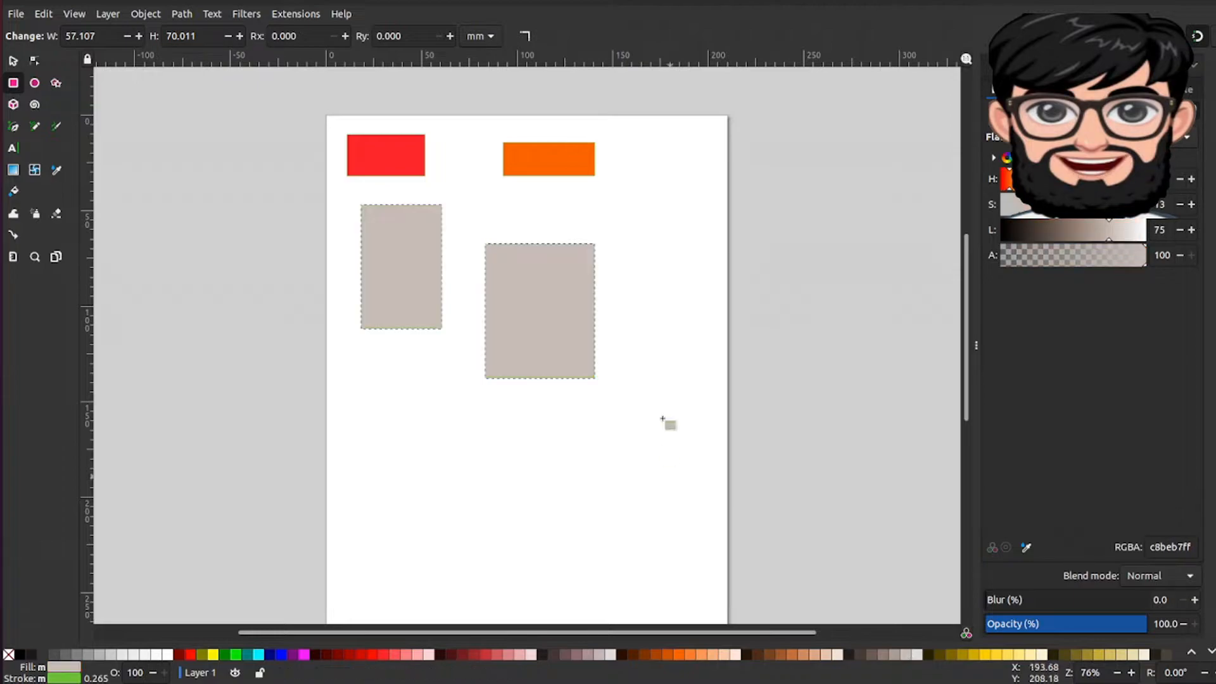
Step: Draw a light gray rectangle about 66 × 37 mm below the large rectangle
drag(450, 406, 576, 479)
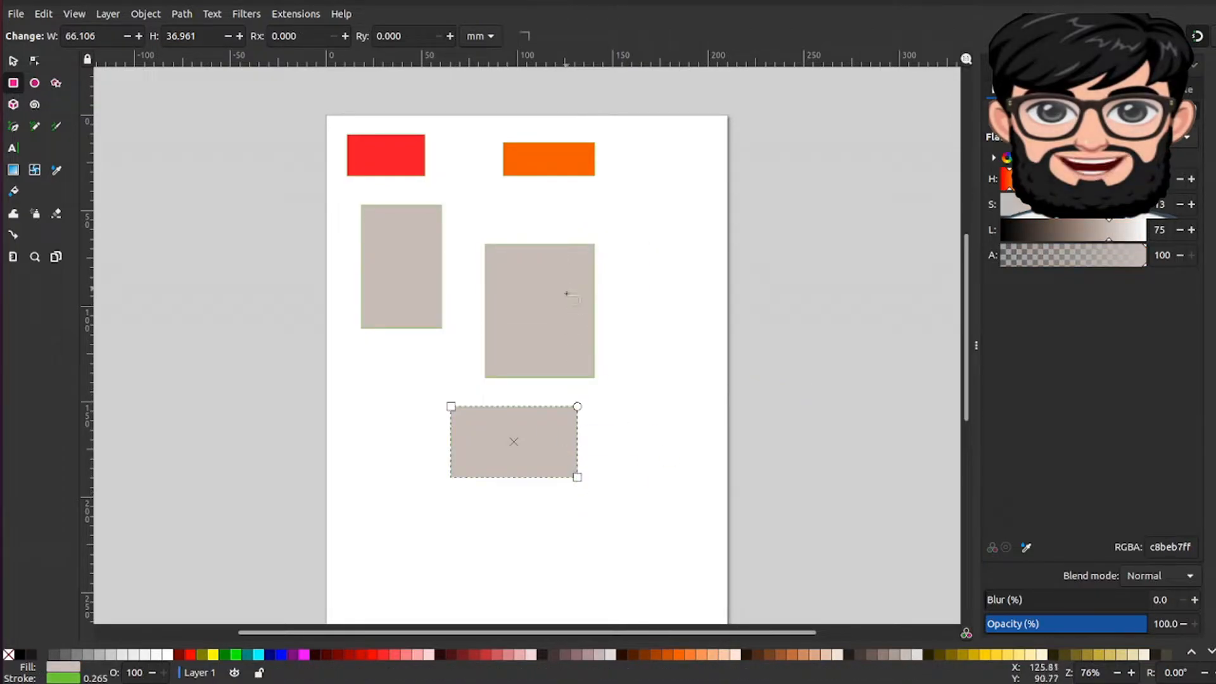
key(shift)
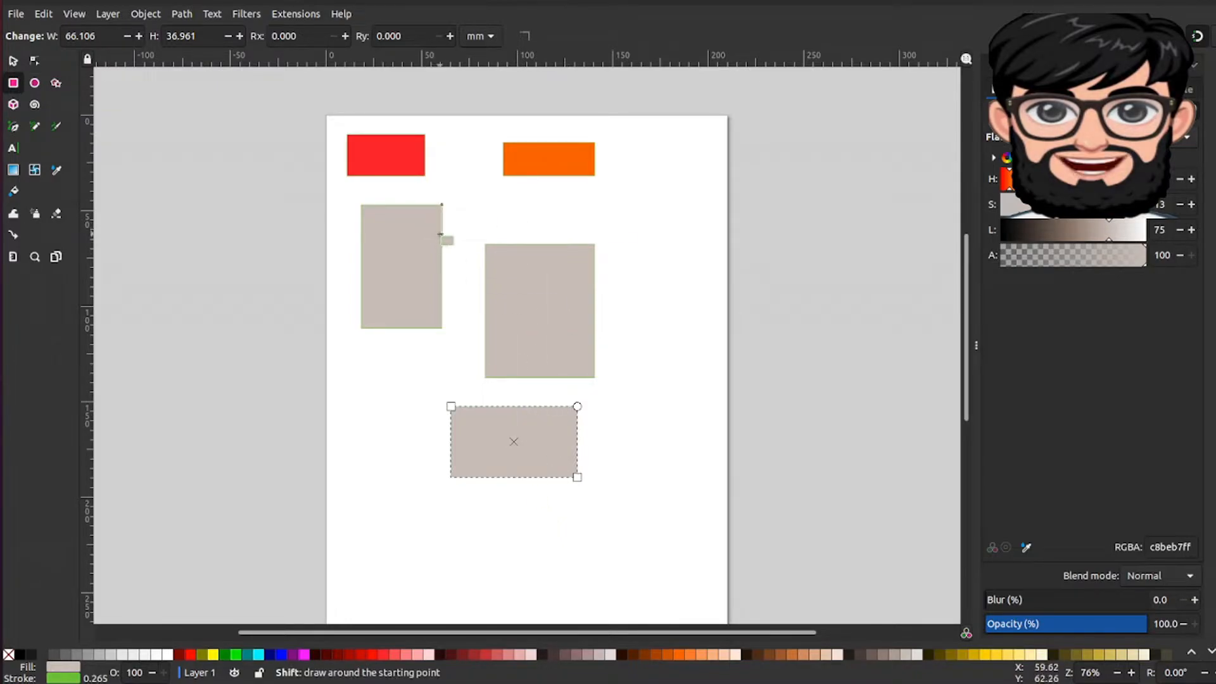
Step: Zoom in and pan around to inspect the rectangles' edges closely
scroll(441, 234, left, 2)
scroll(440, 234, up, 3)
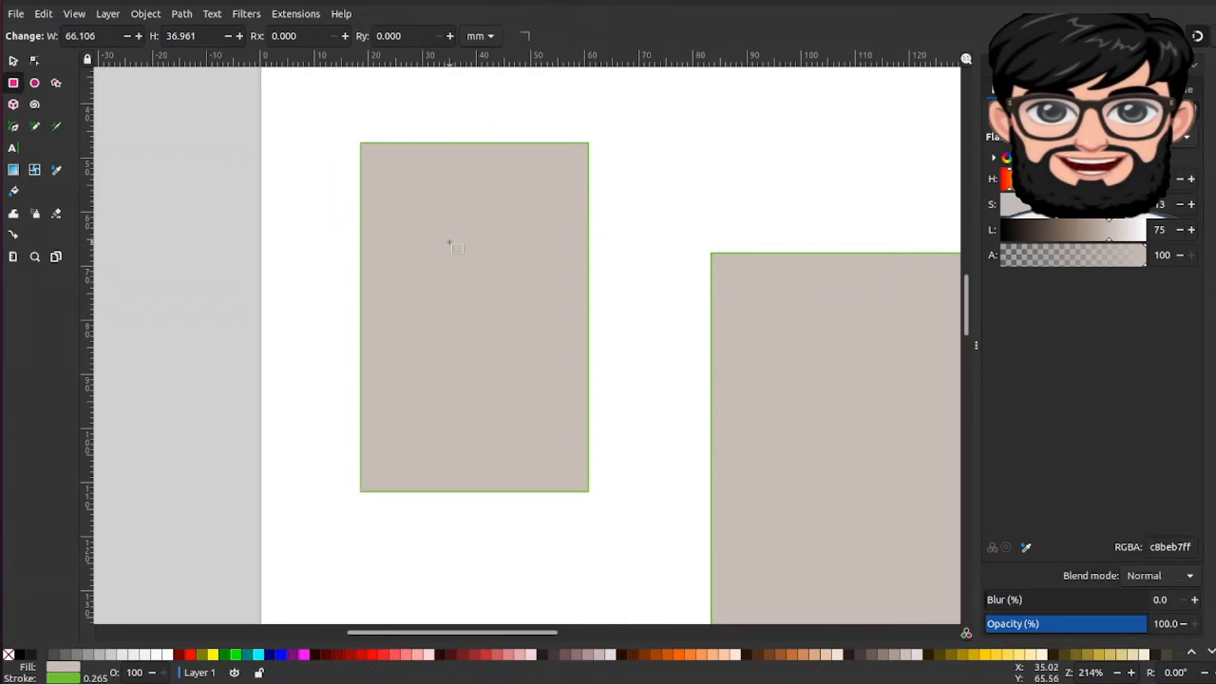
scroll(449, 243, up, 1)
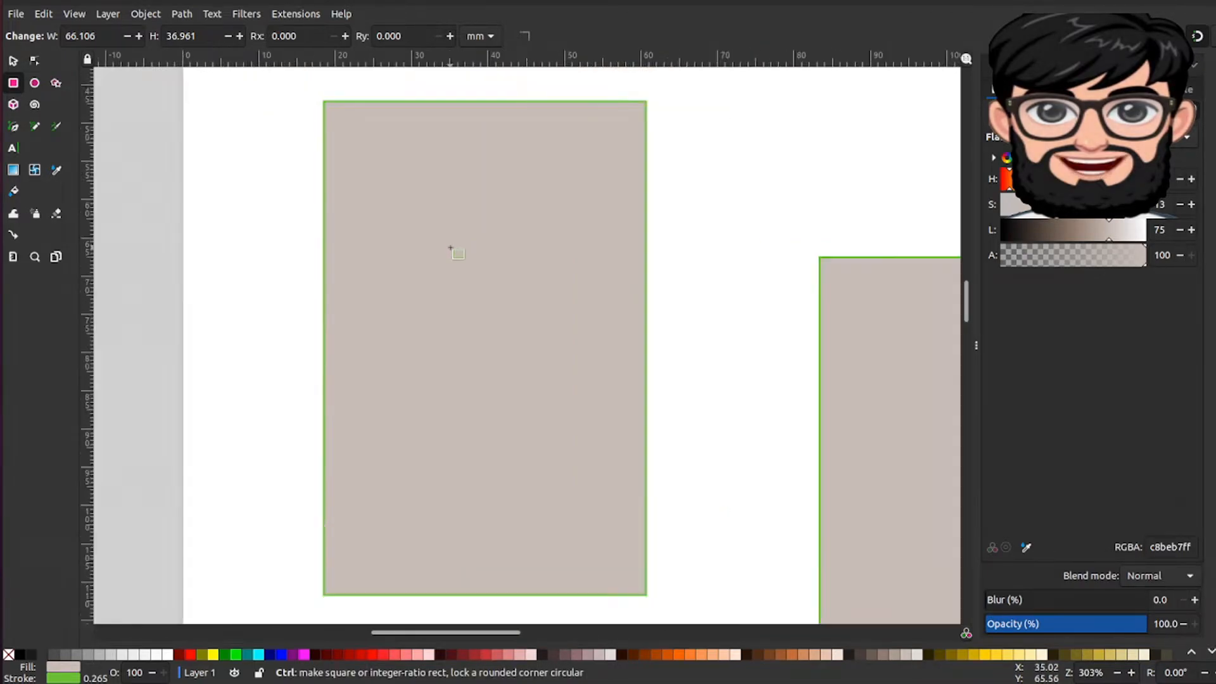
scroll(450, 248, down, 1)
scroll(450, 248, up, 2)
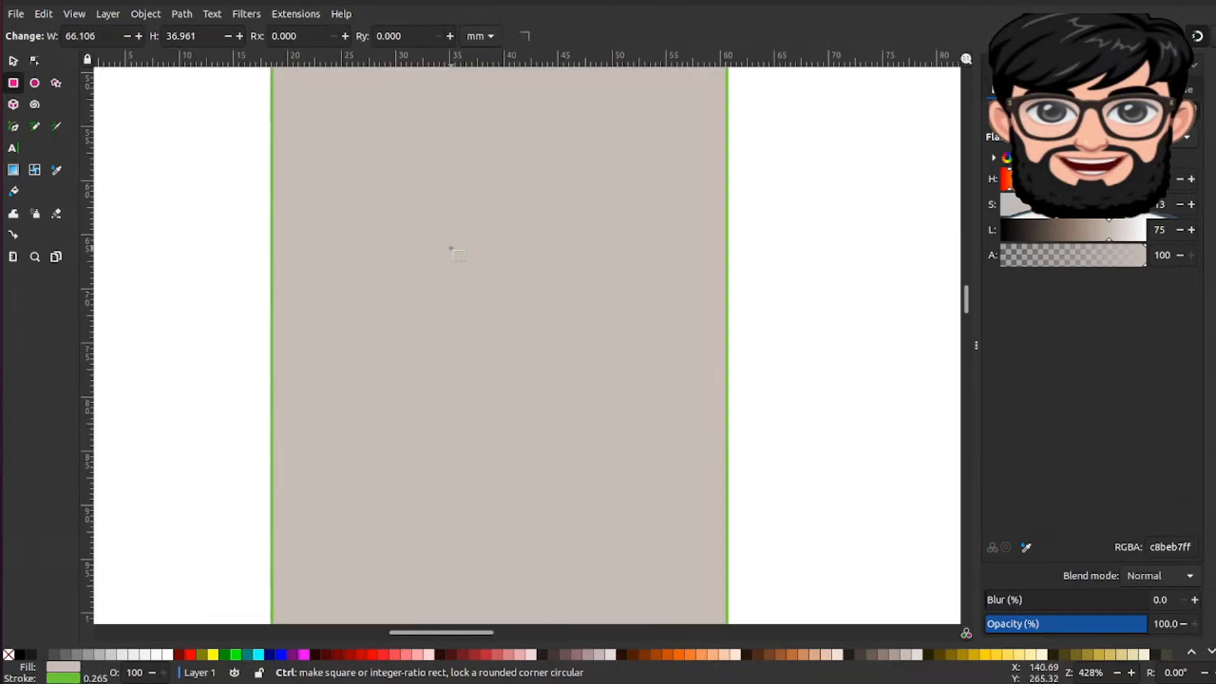
scroll(450, 248, down, 3)
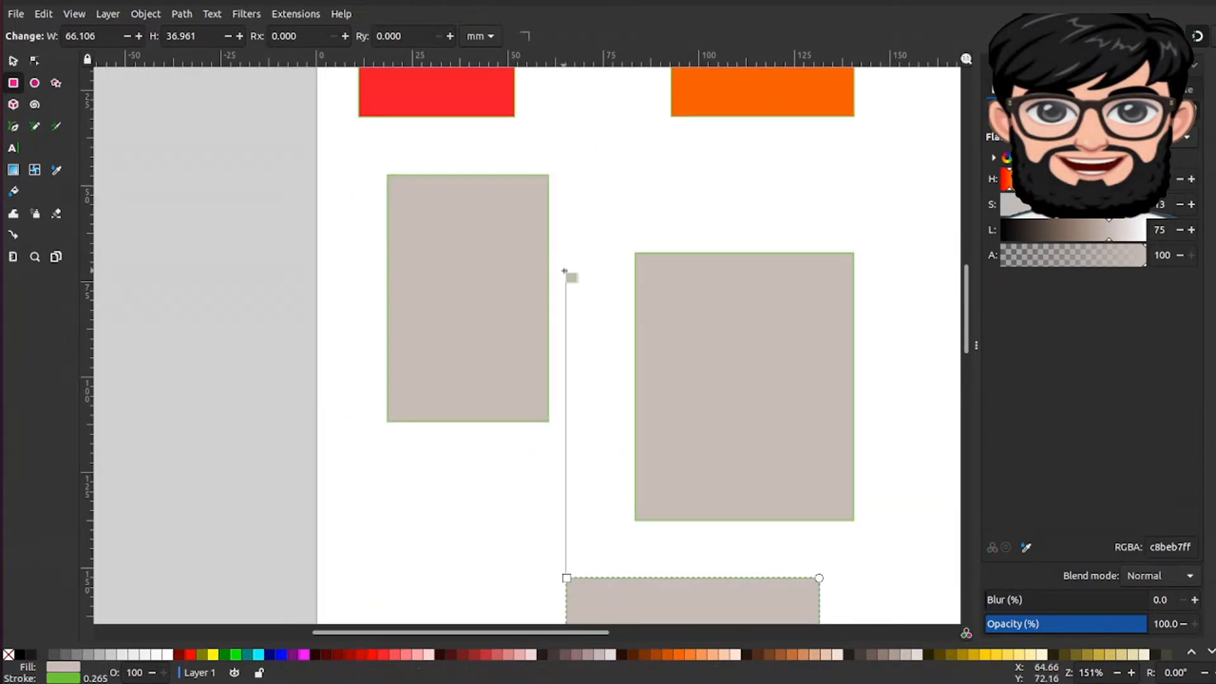
scroll(582, 217, down, 1)
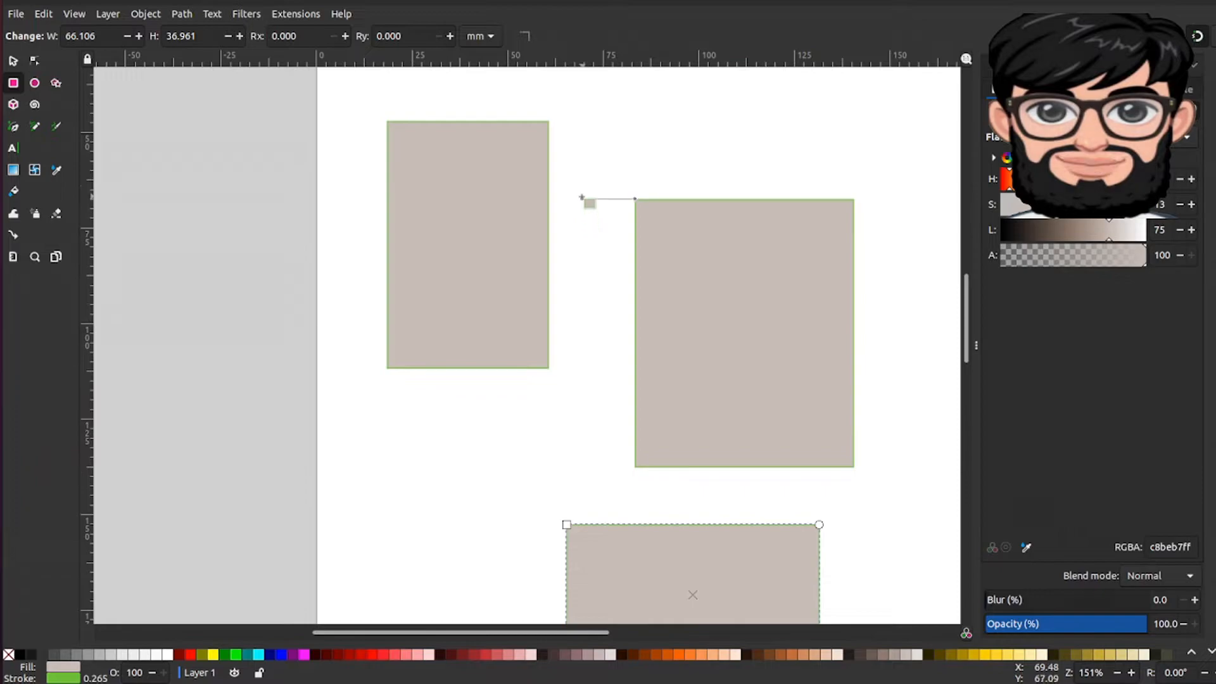
scroll(587, 198, up, 2)
Step: Fill the top-right, tall left and large middle rectangles yellow
click(725, 155)
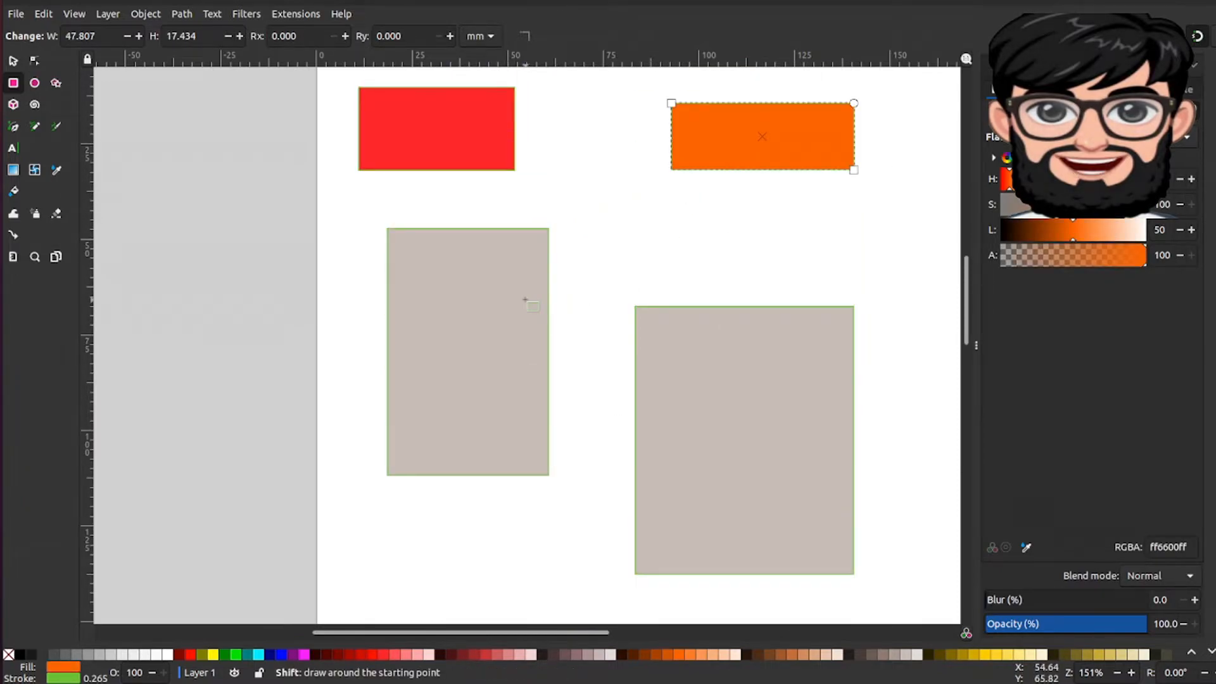
shift+click(509, 285)
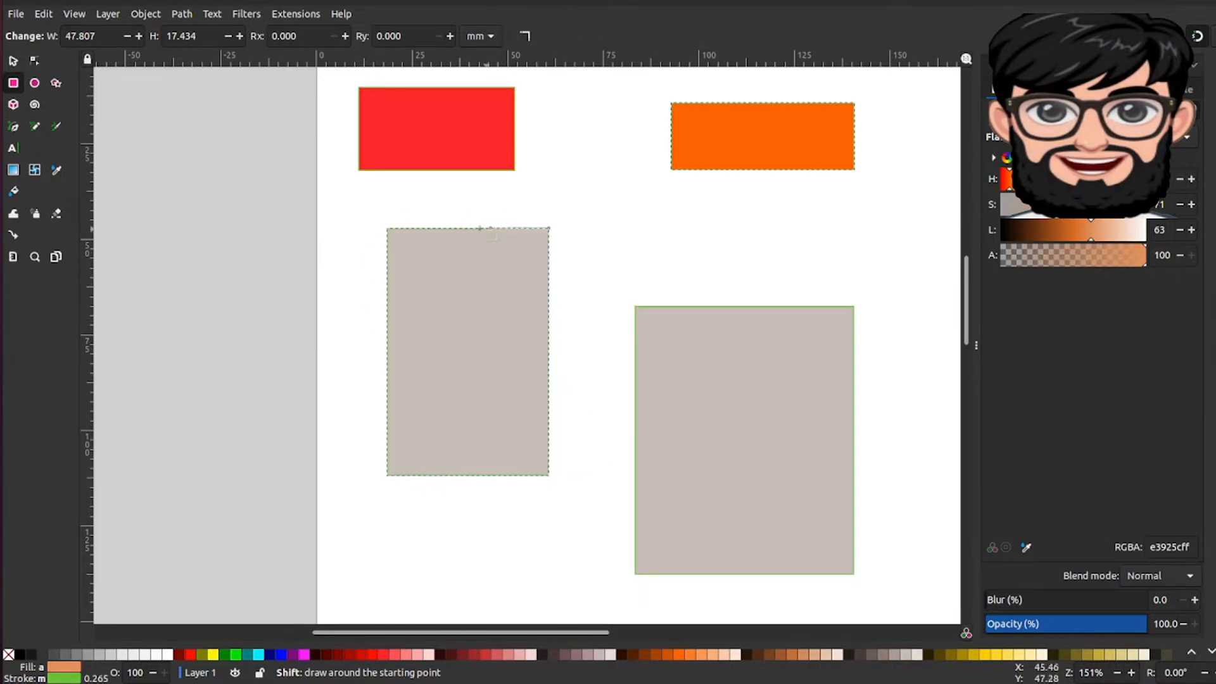
shift+click(689, 387)
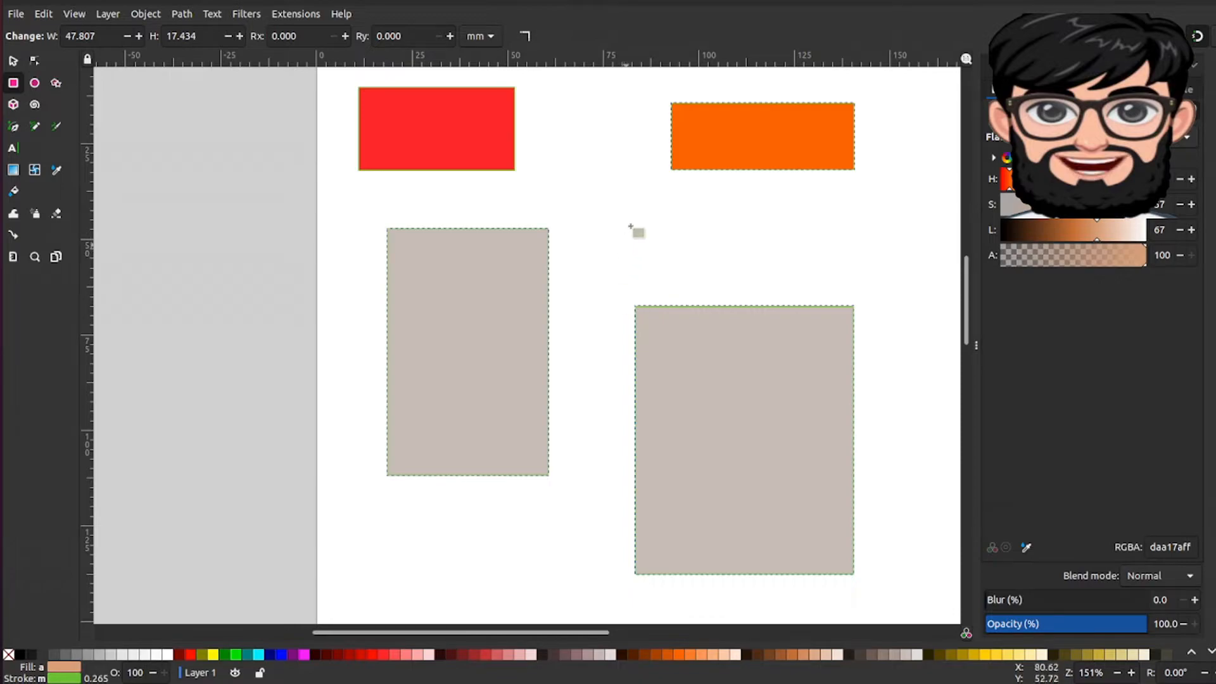
scroll(738, 356, down, 8)
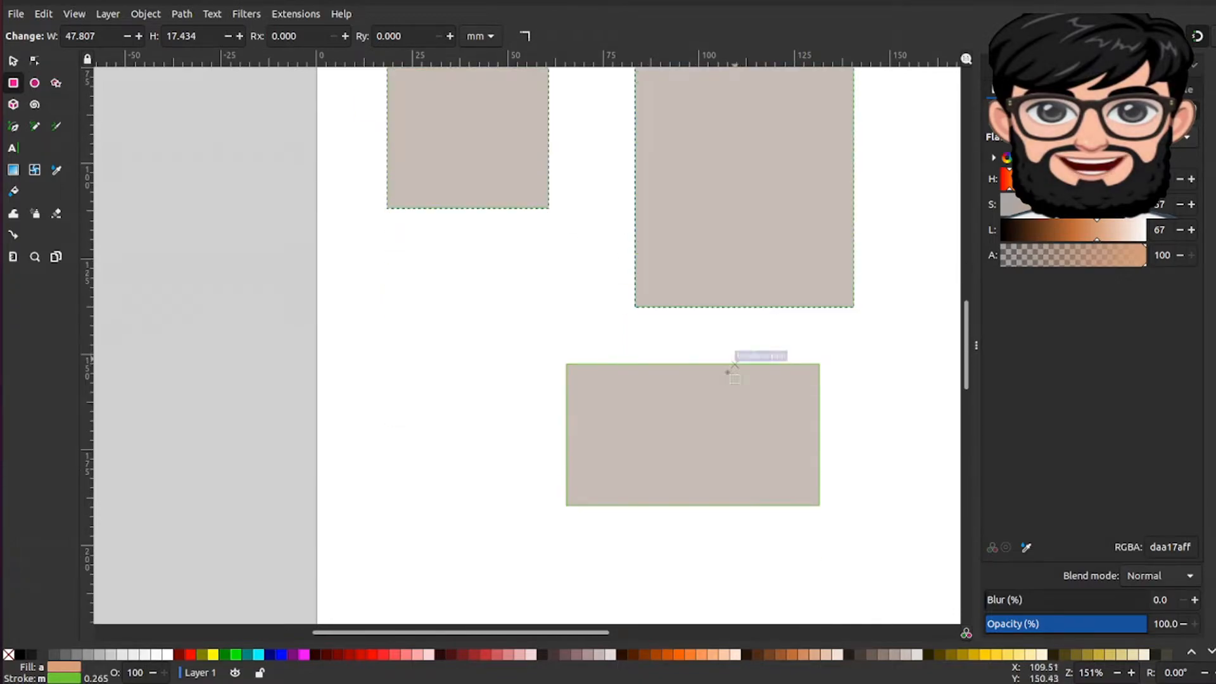
scroll(757, 253, up, 5)
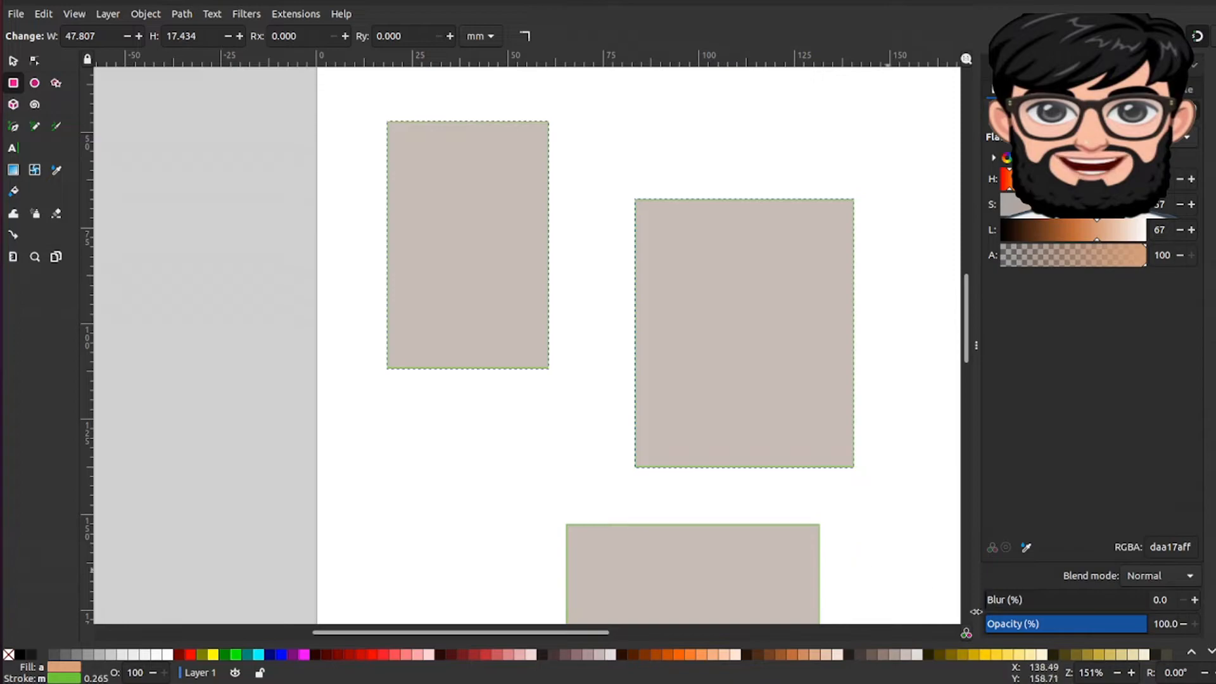
click(985, 655)
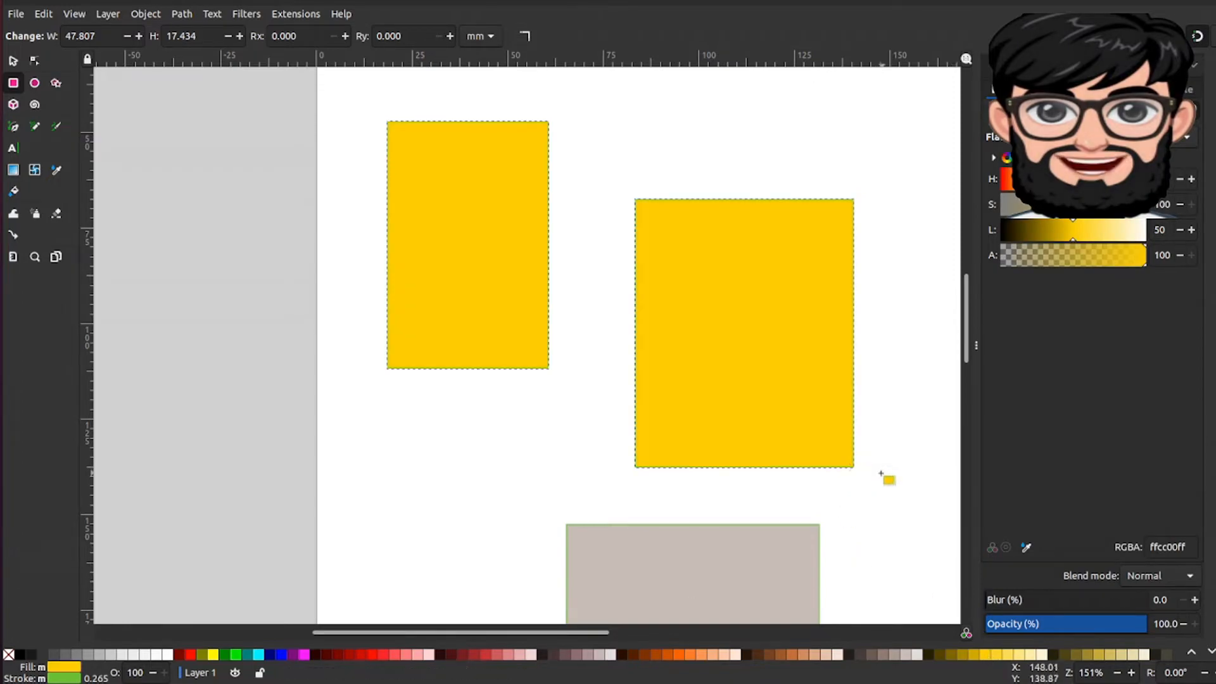
scroll(885, 477, up, 3)
scroll(879, 470, up, 3)
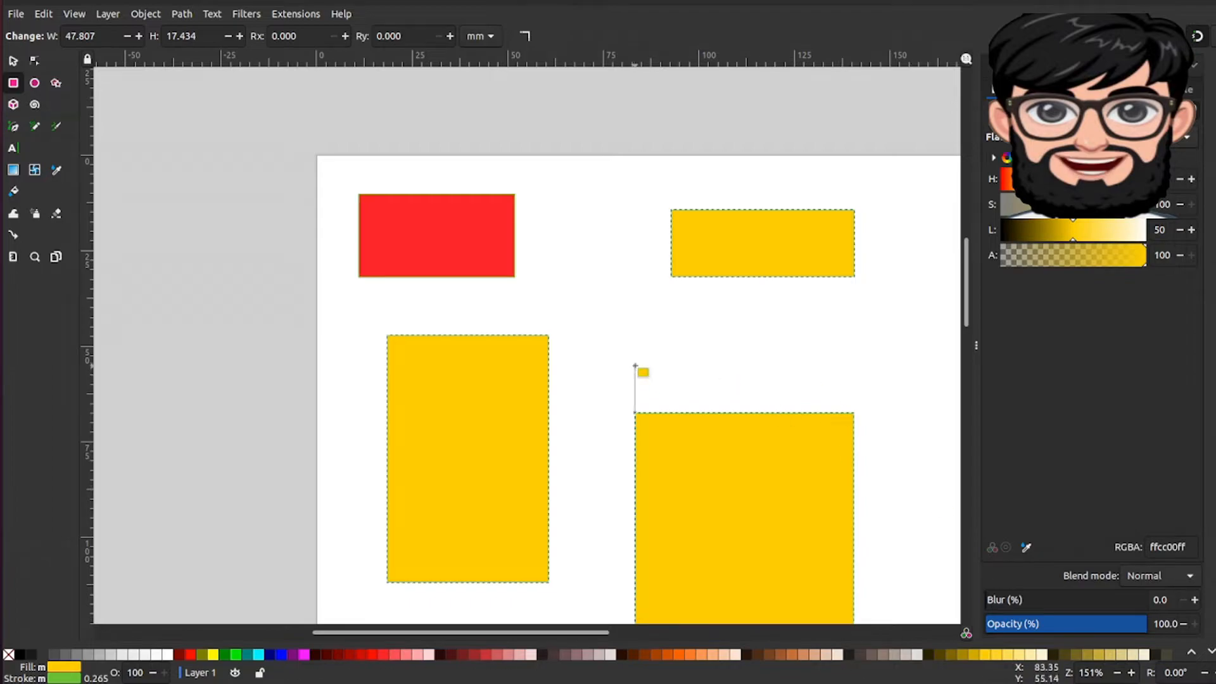
click(504, 406)
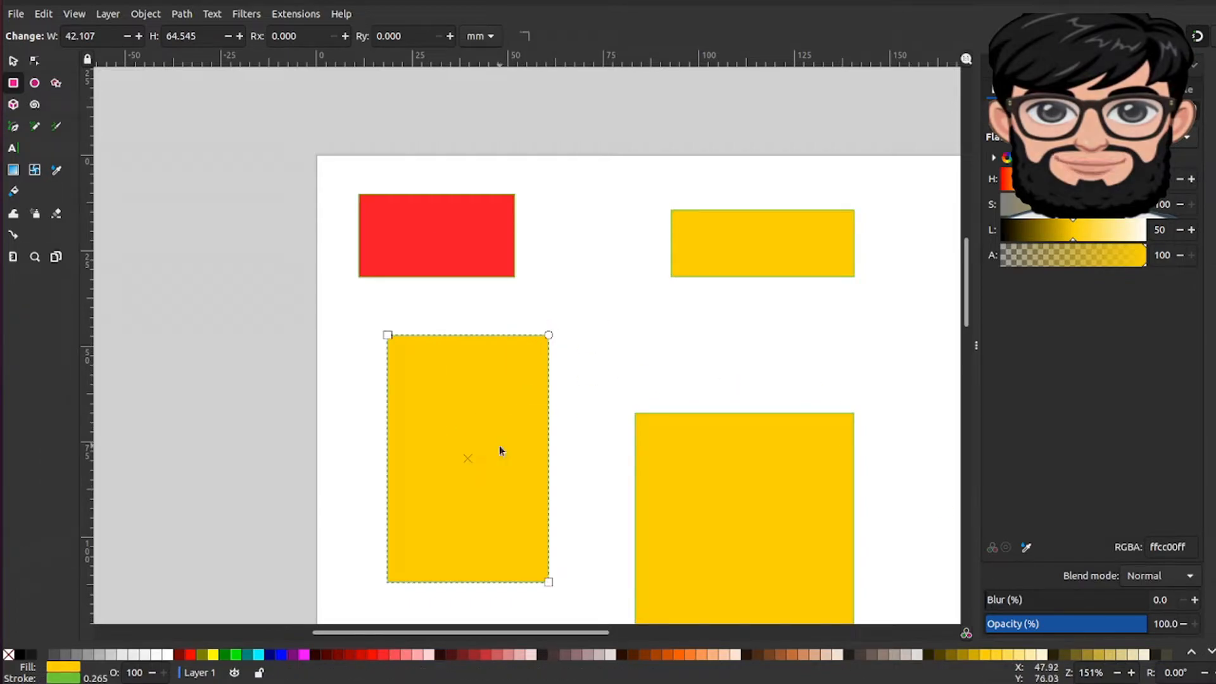
right_click(493, 416)
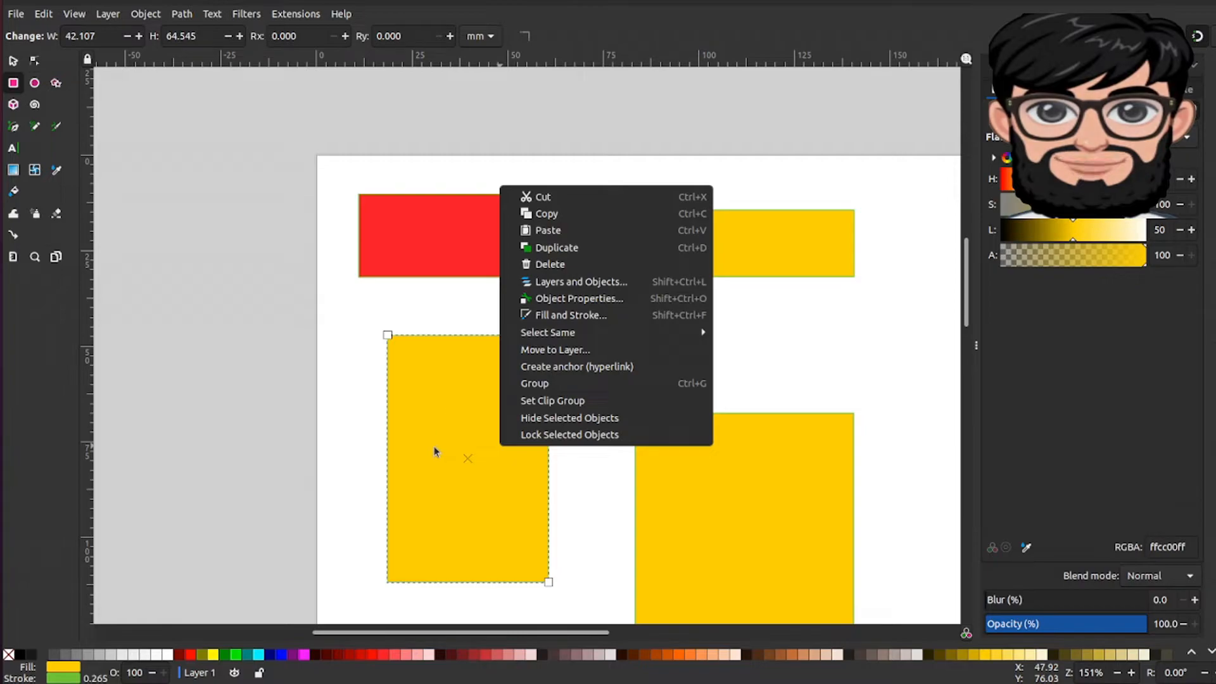
click(433, 496)
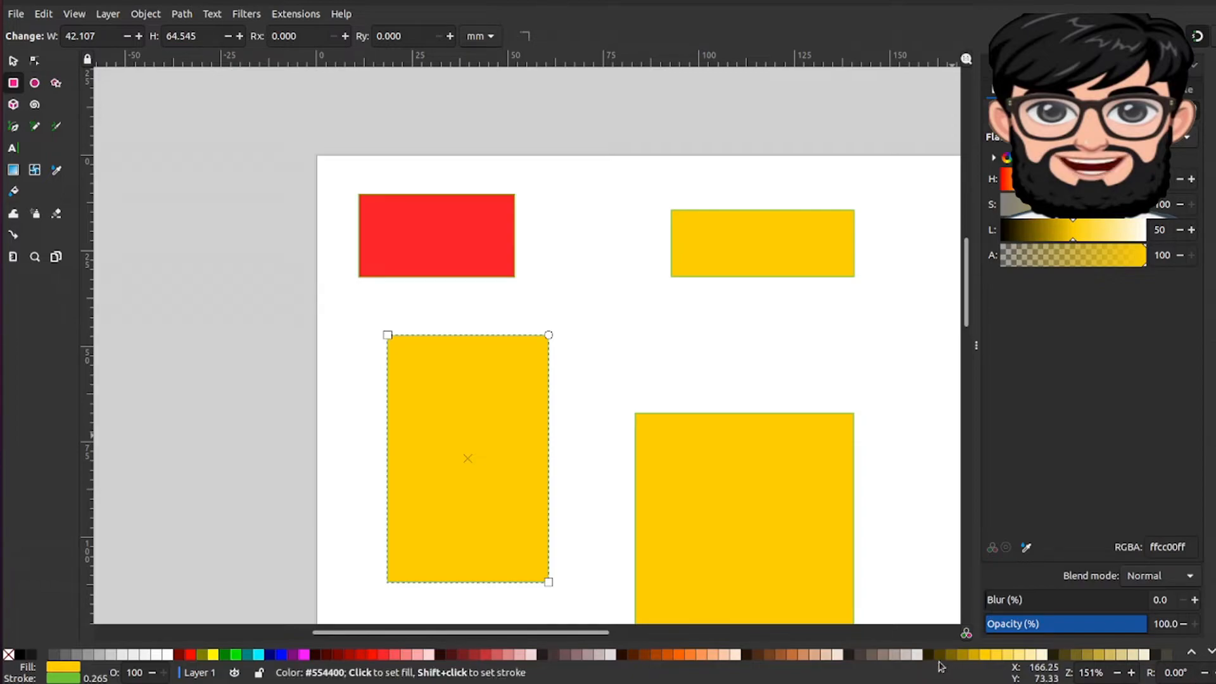
Step: Undo the yellow fill on the three rectangles and reset the canvas rotation to 0°
click(1215, 673)
click(1214, 672)
click(1214, 673)
click(1214, 672)
click(1214, 673)
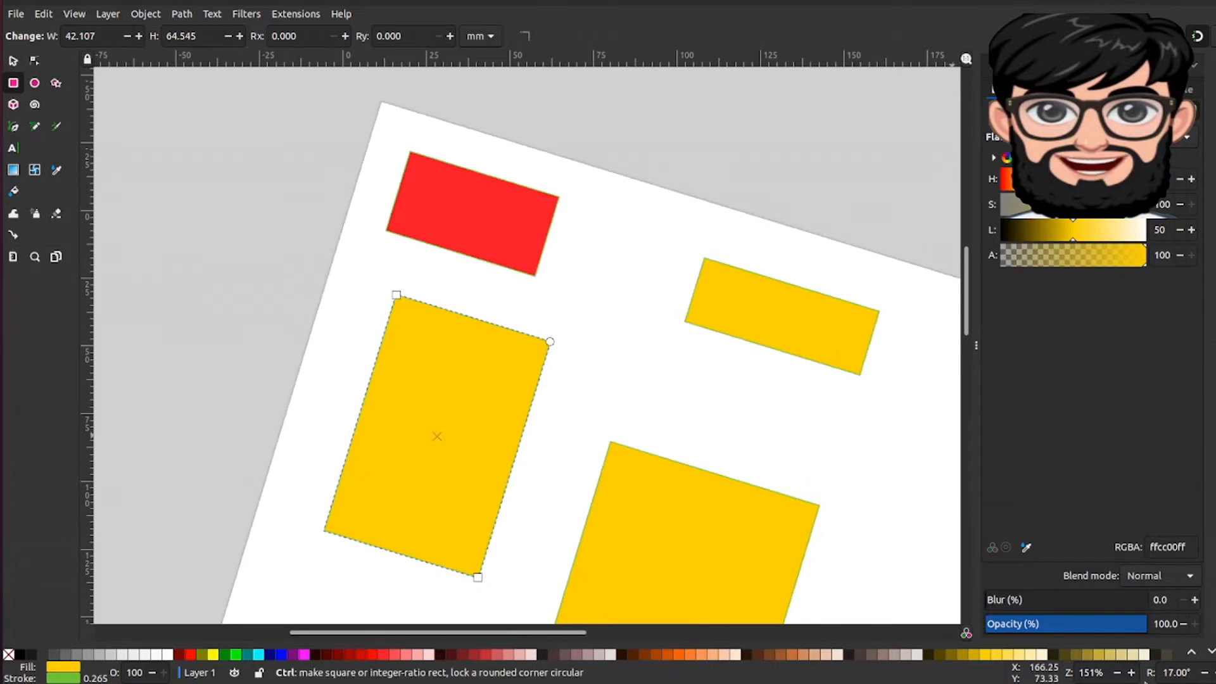
key(ctrl+z)
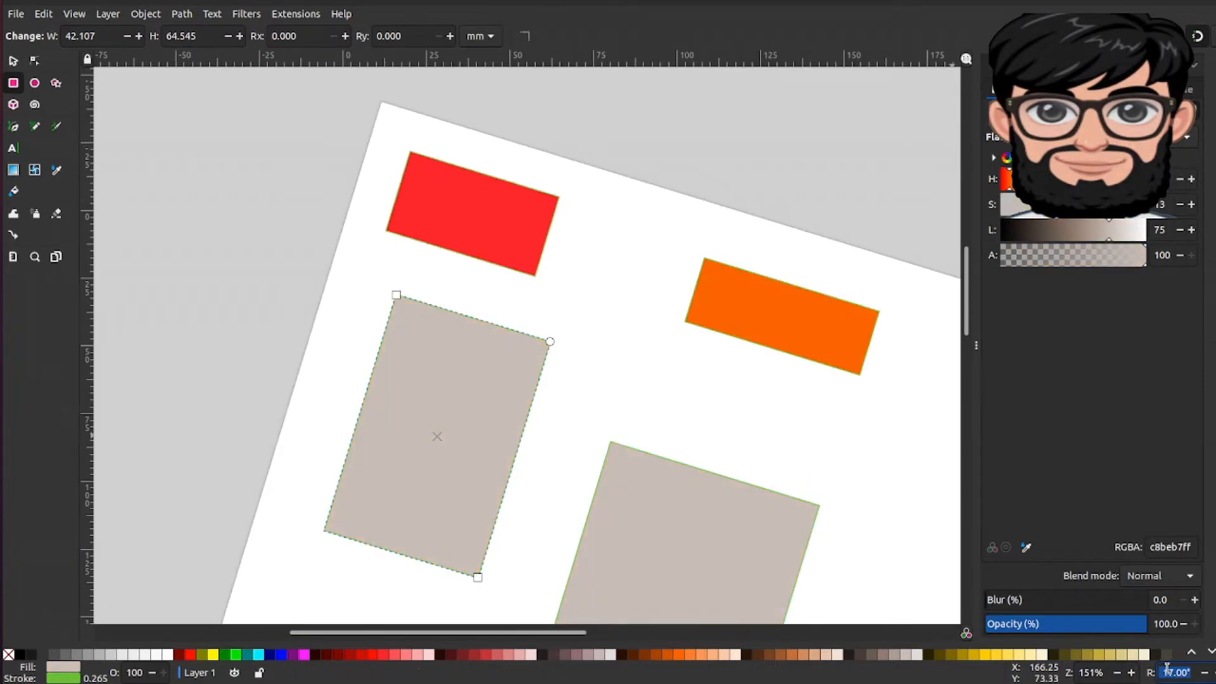
key(Return)
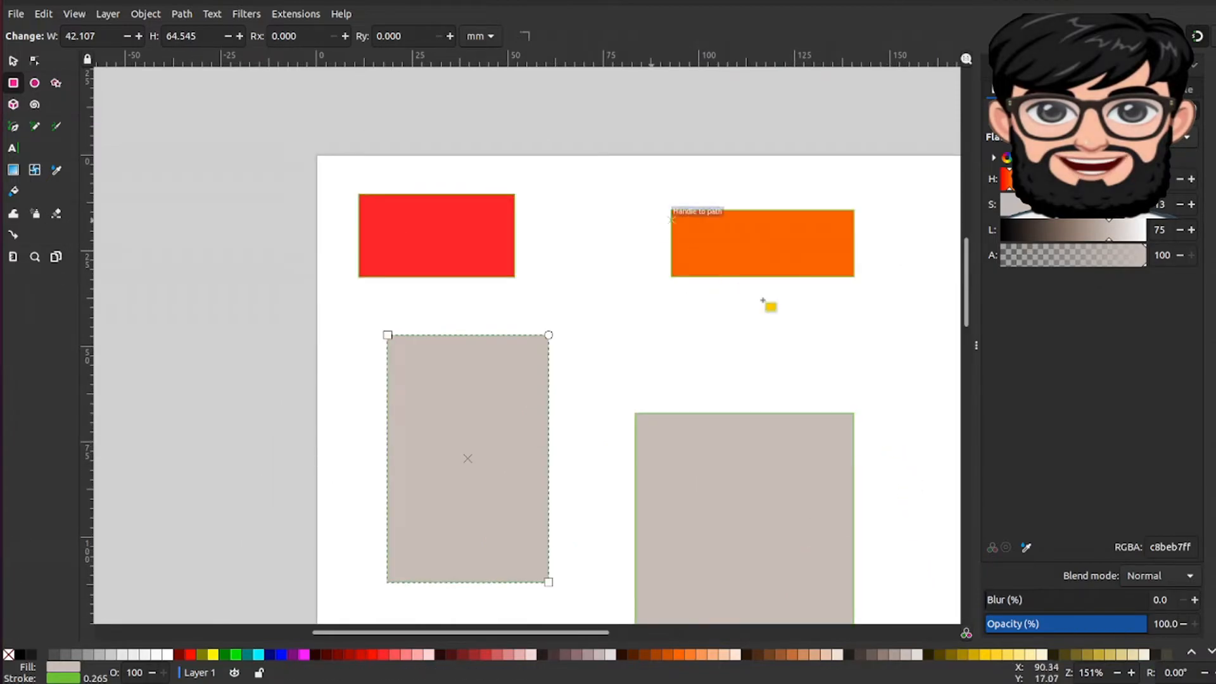
scroll(838, 472, down, 3)
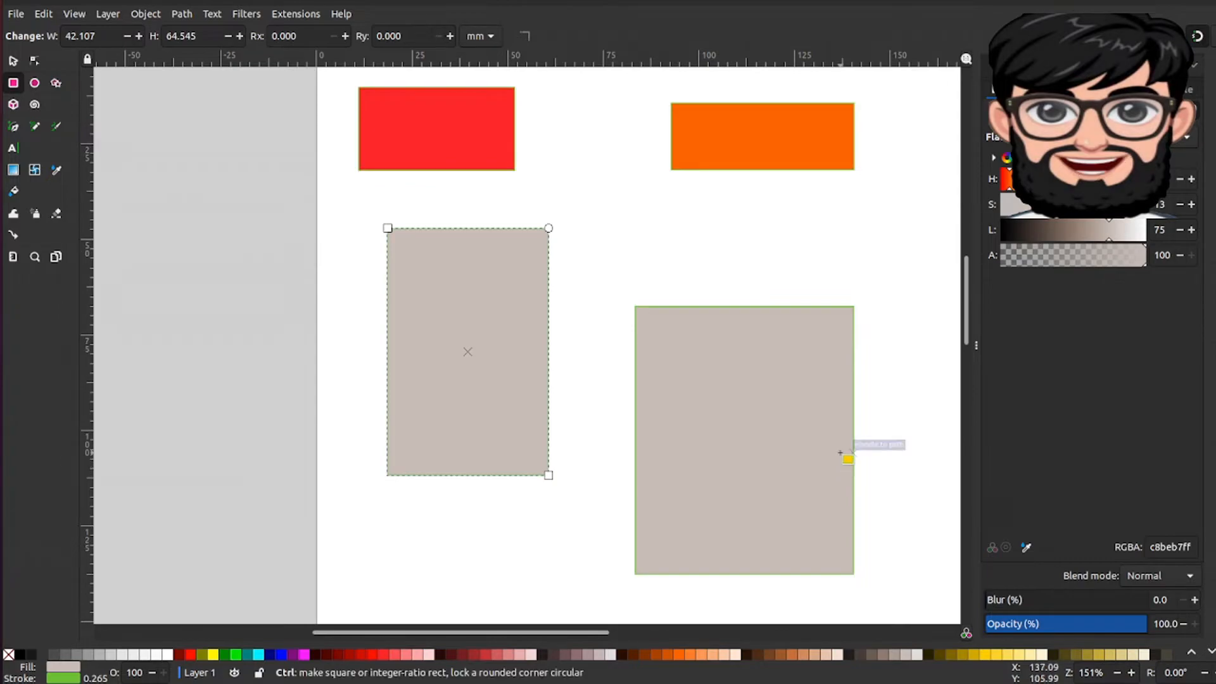
scroll(843, 461, down, 3)
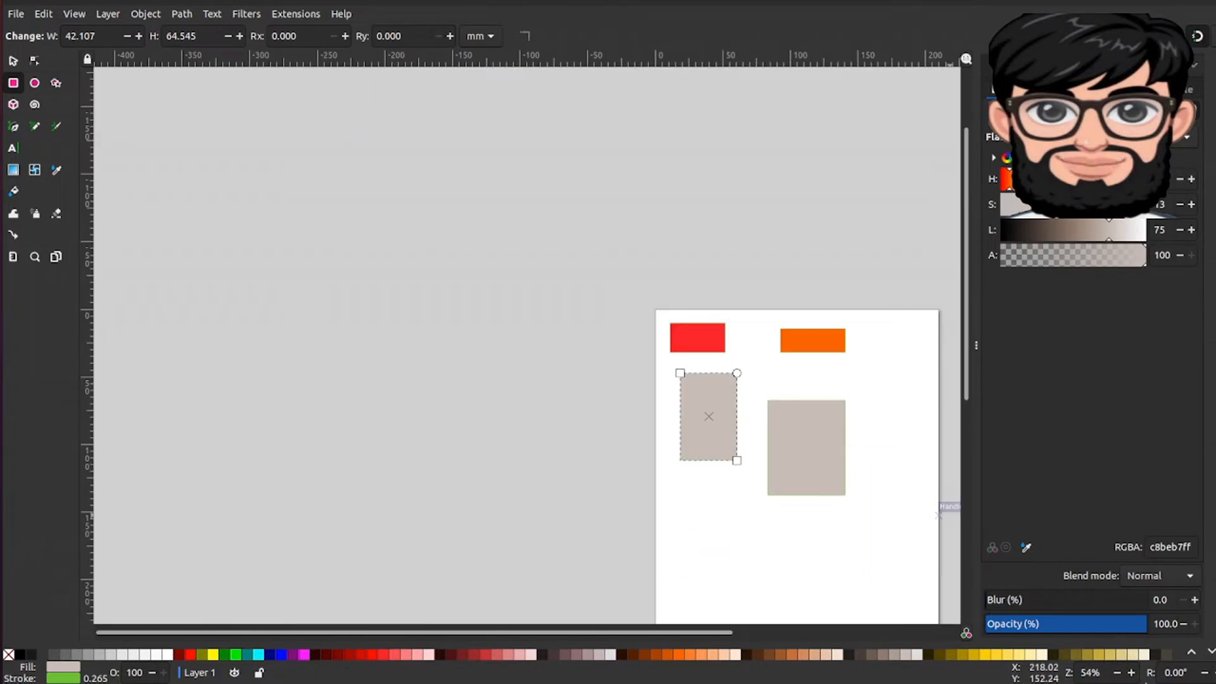
Step: Resize the large middle rectangle to about 92 × 88 mm by stretching its side and corner
click(1131, 673)
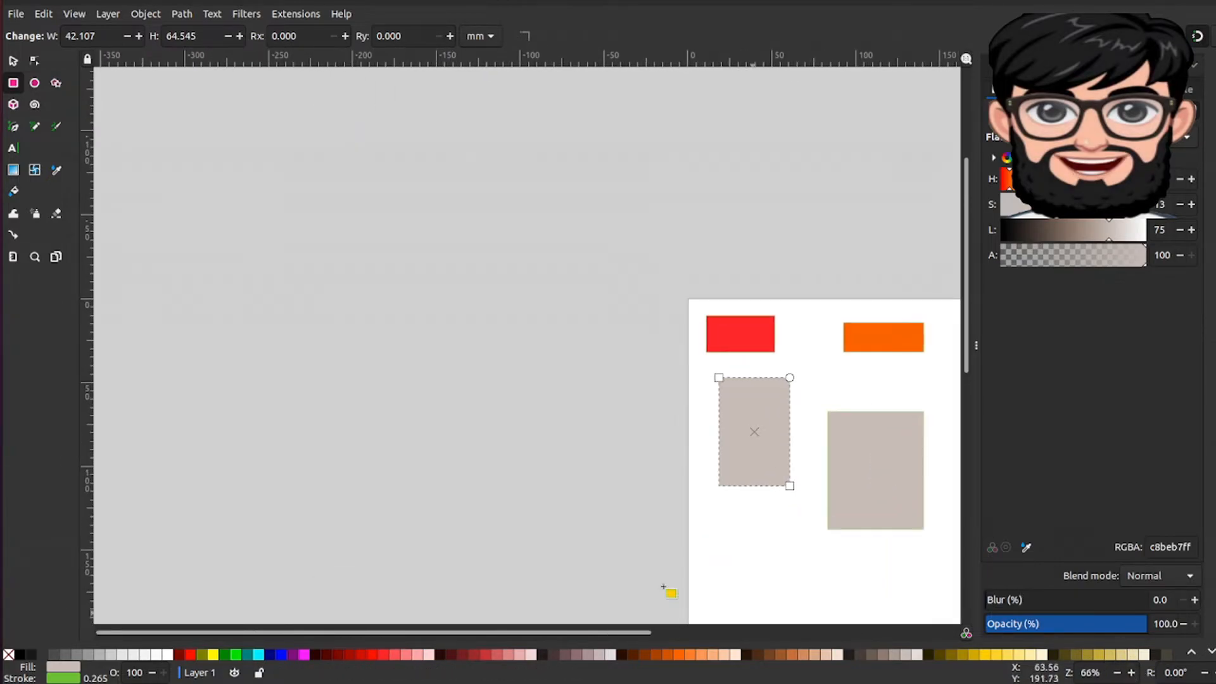
drag(573, 631, 676, 631)
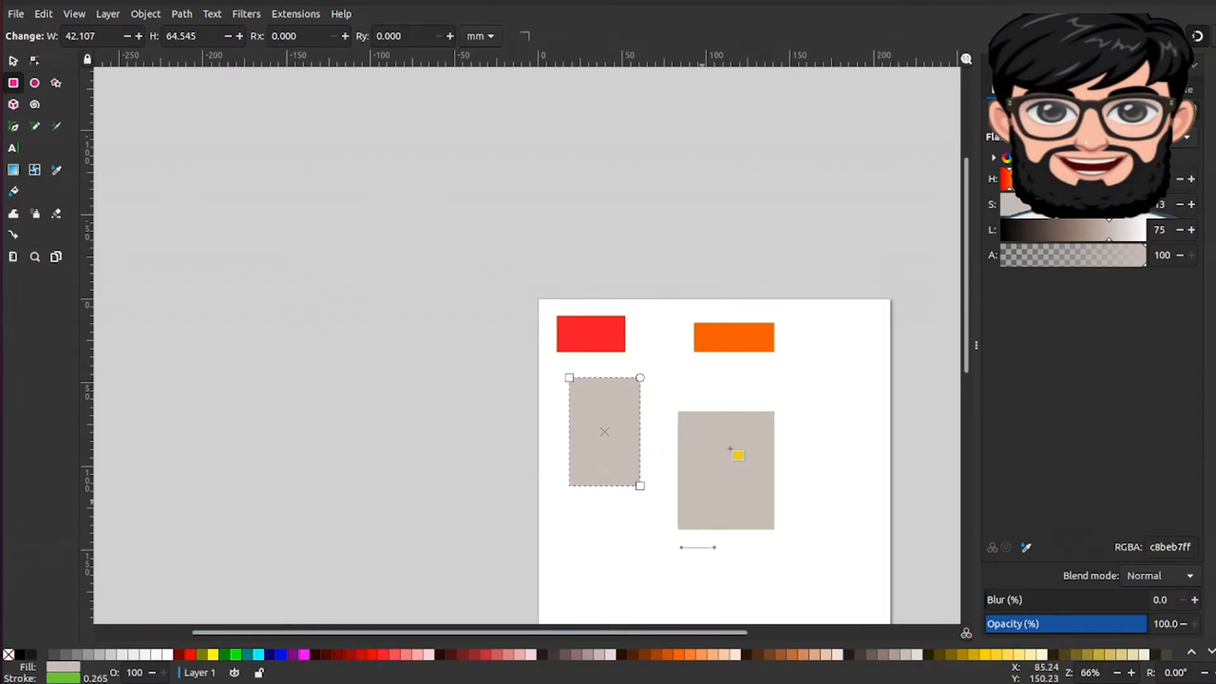
scroll(722, 472, down, 4)
scroll(768, 516, right, 3)
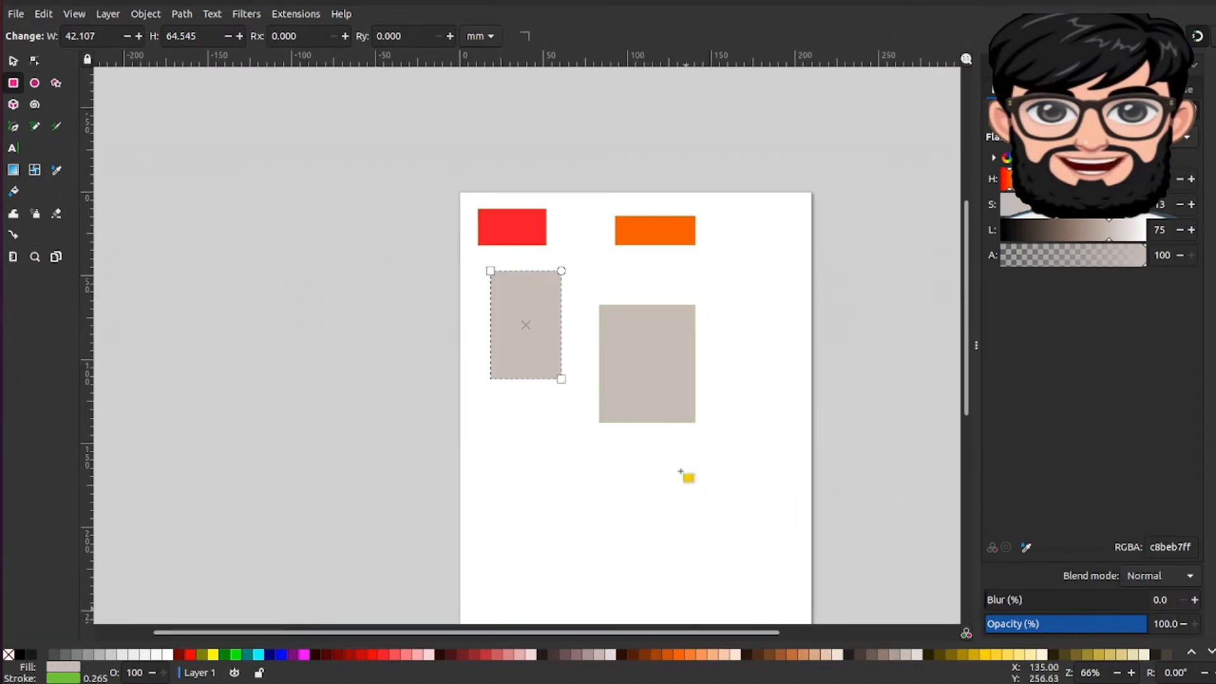
click(672, 381)
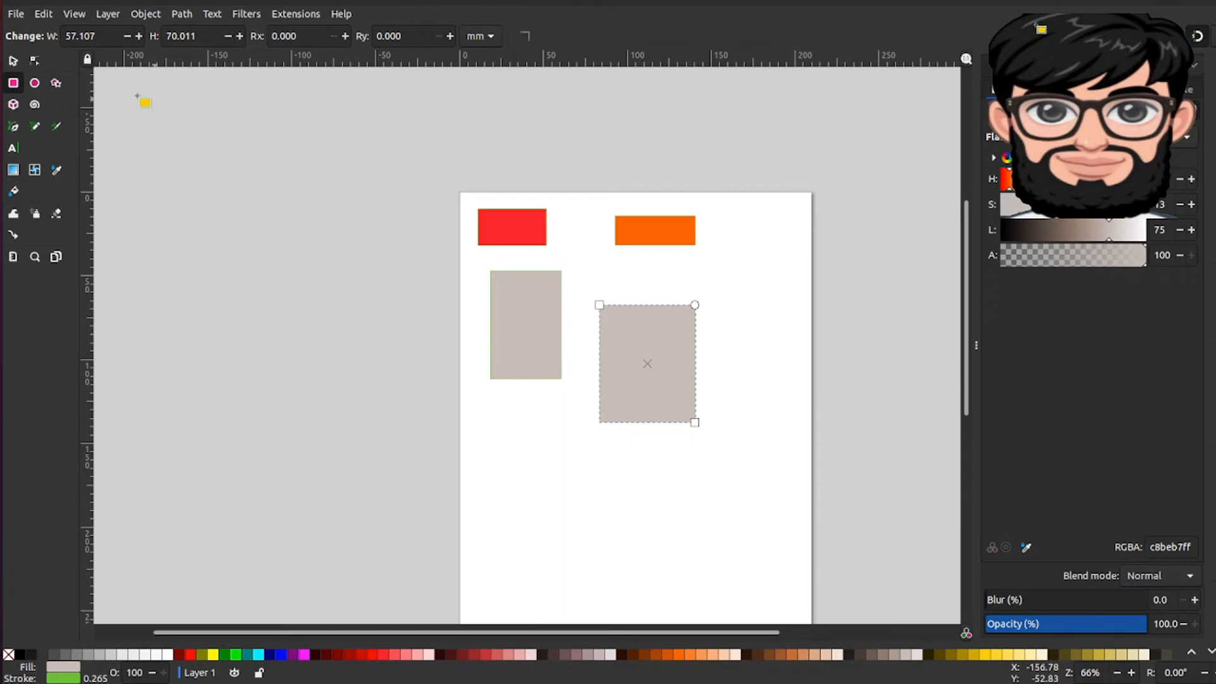
click(13, 60)
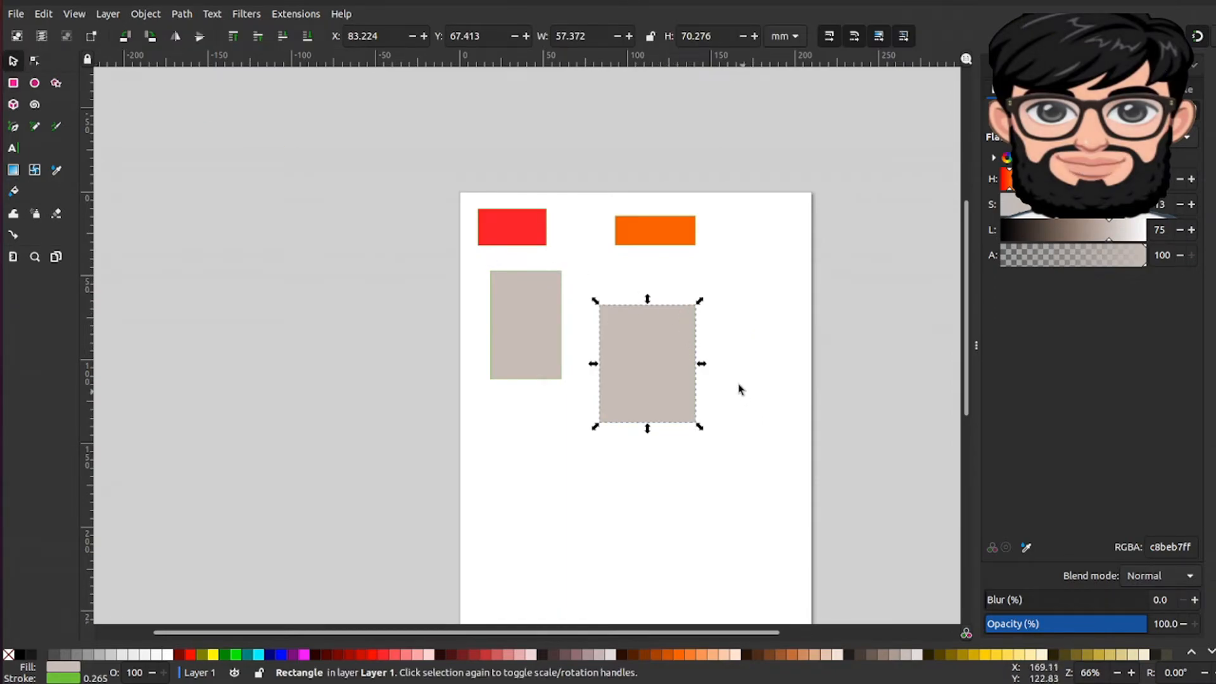
mouse_move(701, 364)
mouse_down()
mouse_move(751, 366)
mouse_move(693, 372)
mouse_up()
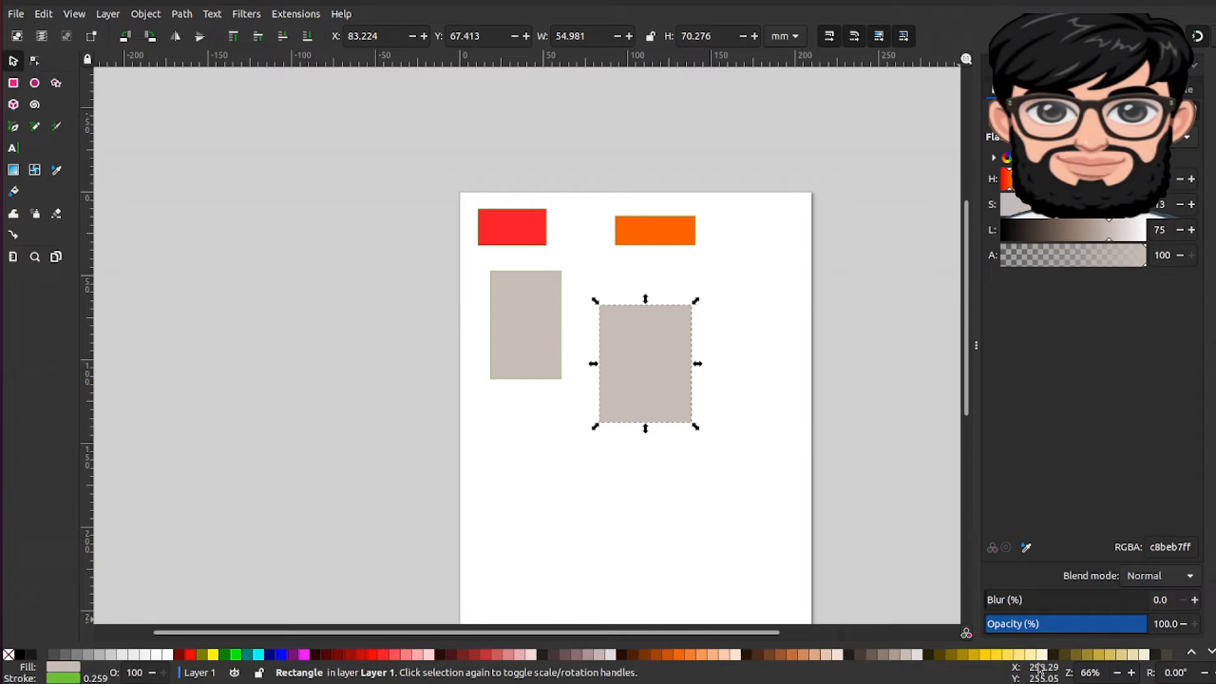
mouse_move(697, 363)
mouse_down()
mouse_move(770, 369)
mouse_move(692, 367)
mouse_move(716, 366)
mouse_up()
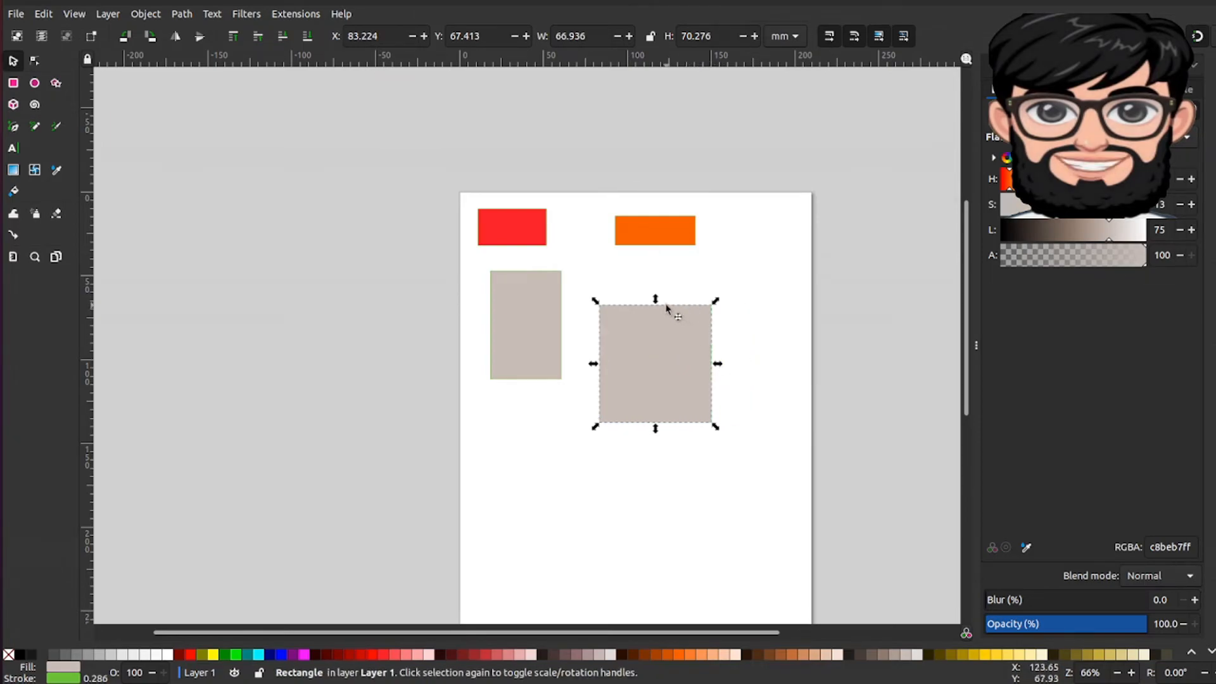
drag(711, 305, 762, 272)
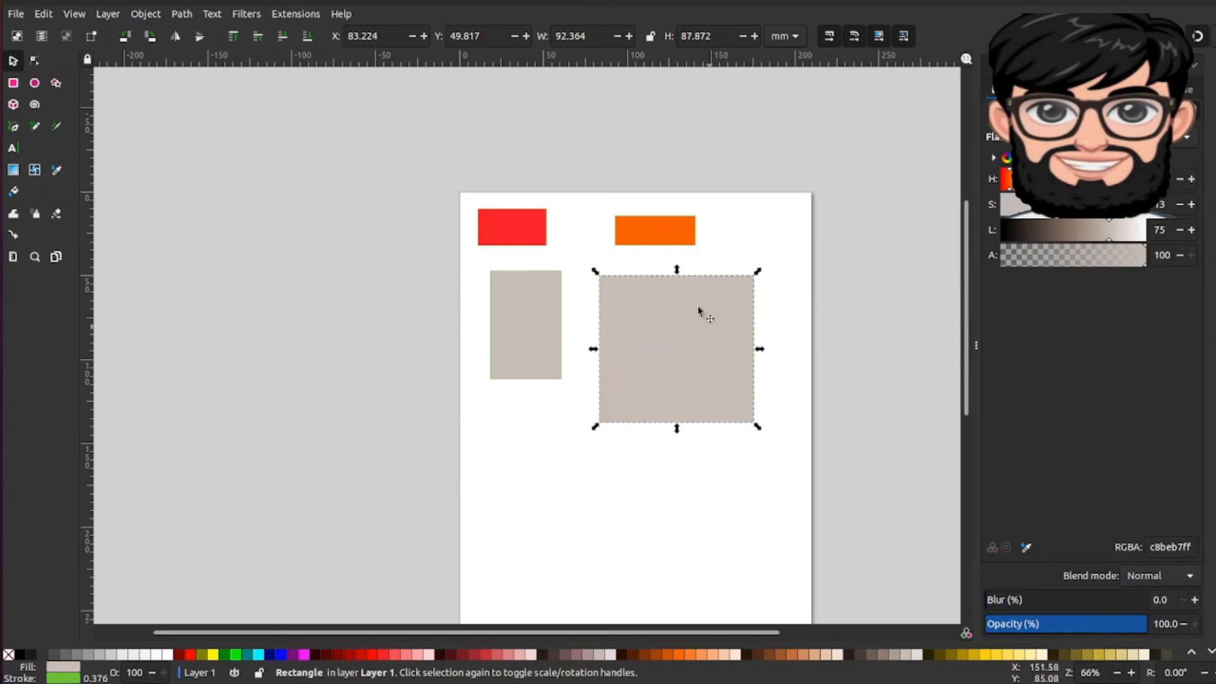
Step: Rotate the large rectangle about 45° into a diamond and move it lower on the page
click(688, 300)
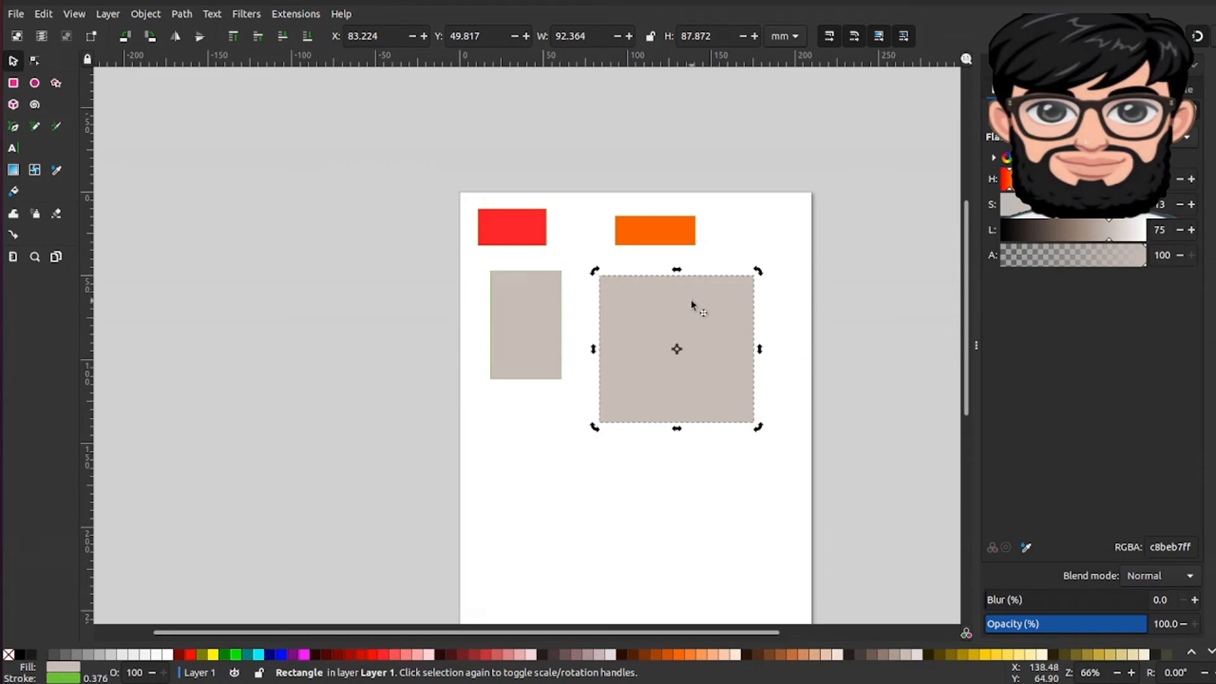
drag(757, 272, 775, 391)
drag(681, 421, 637, 343)
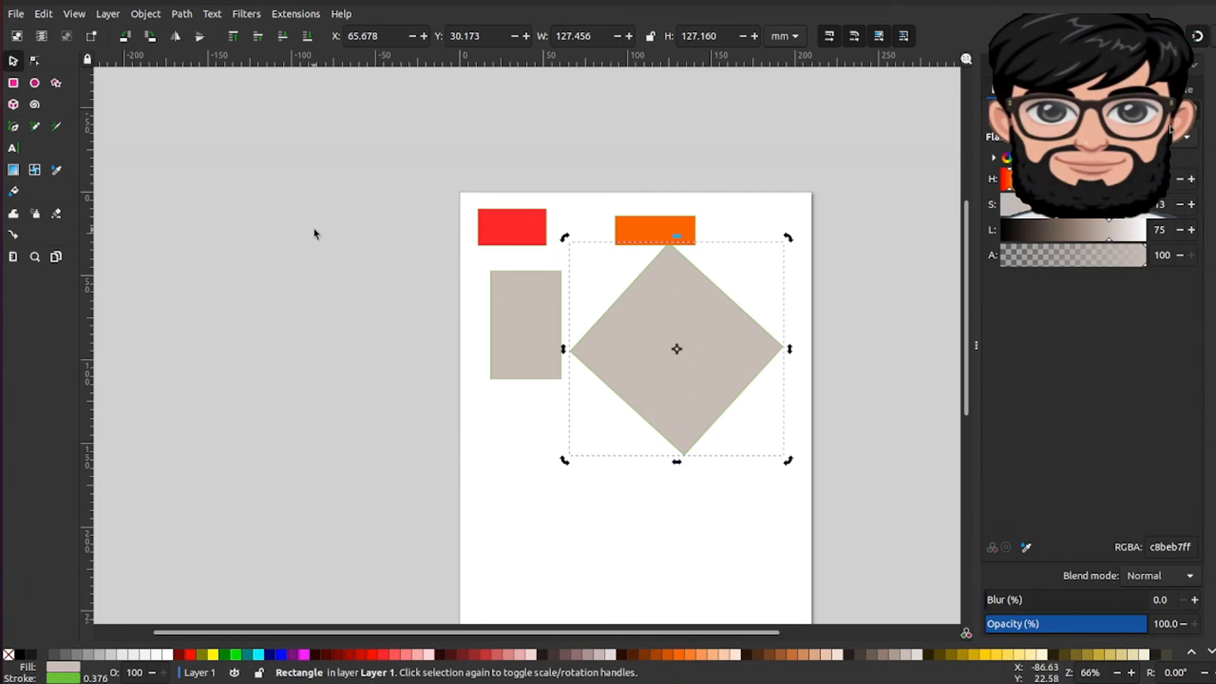
click(639, 316)
drag(641, 320, 636, 413)
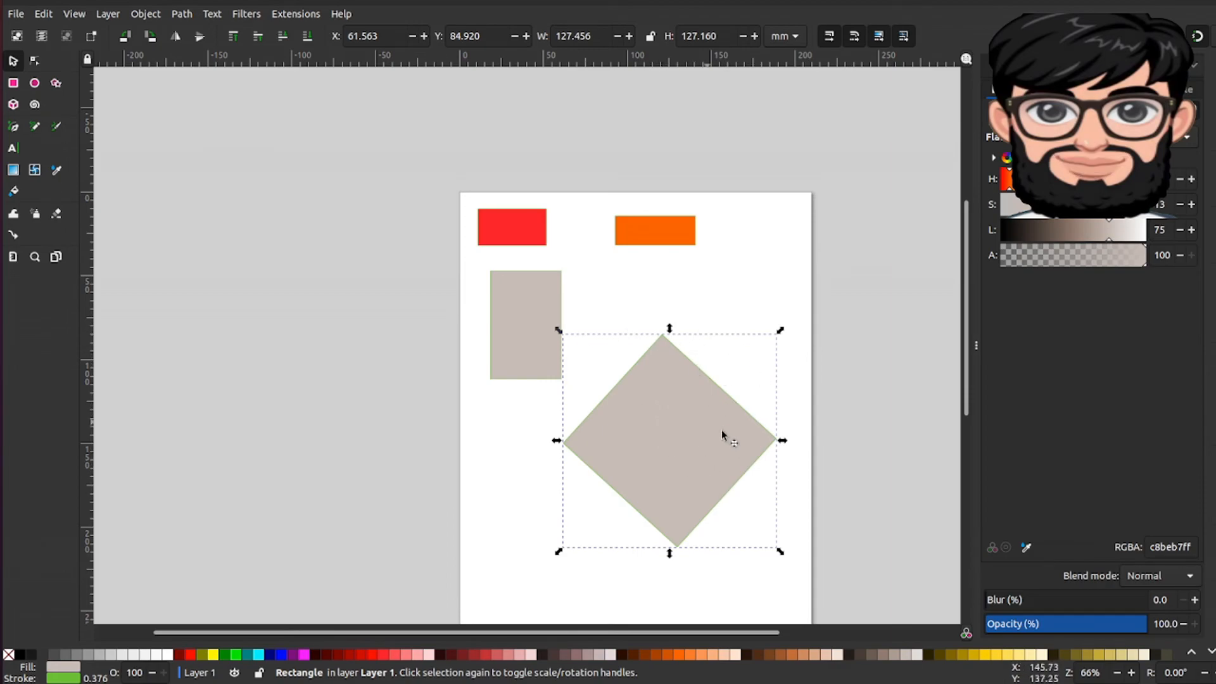
Step: Skew the diamond slightly sideways along its top edge
click(684, 400)
click(684, 400)
click(666, 370)
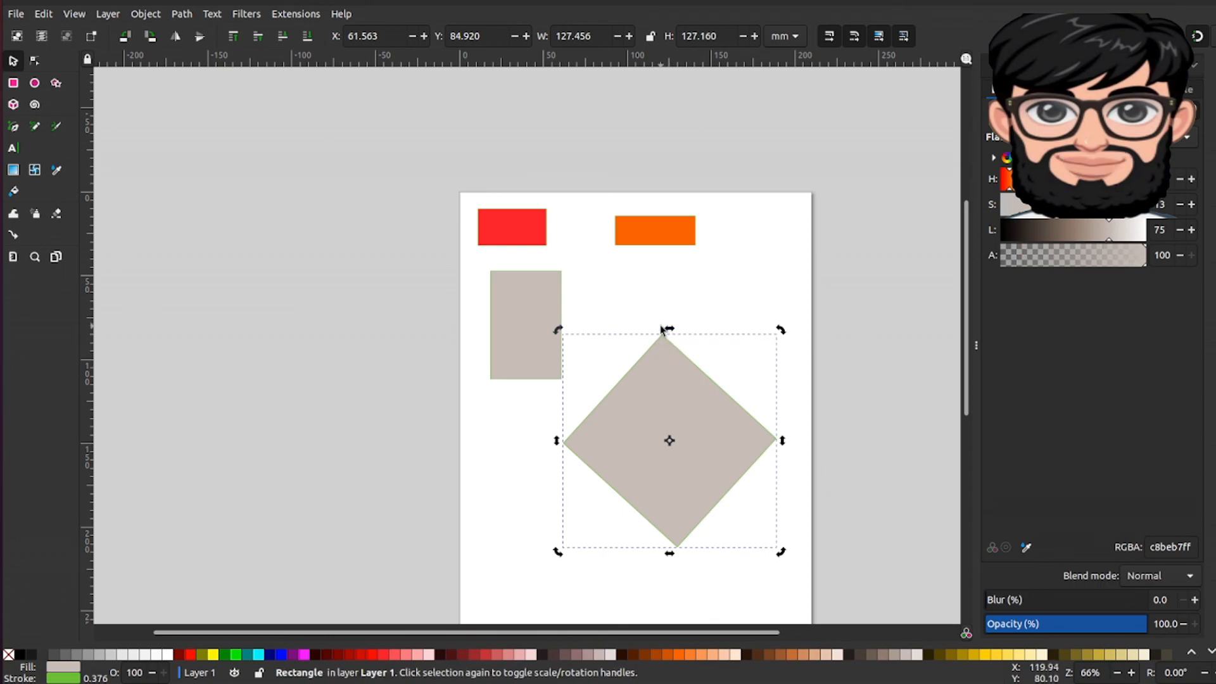
mouse_move(661, 329)
mouse_down()
mouse_move(711, 329)
mouse_move(638, 335)
mouse_move(719, 334)
mouse_move(675, 334)
mouse_up()
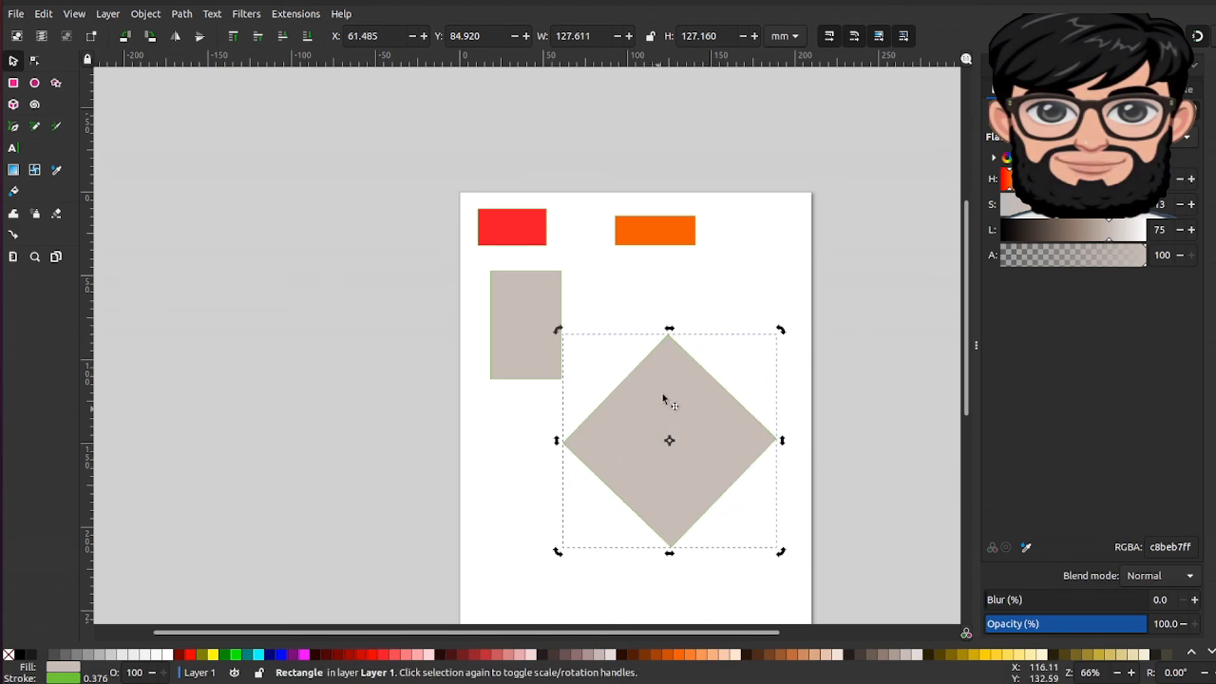